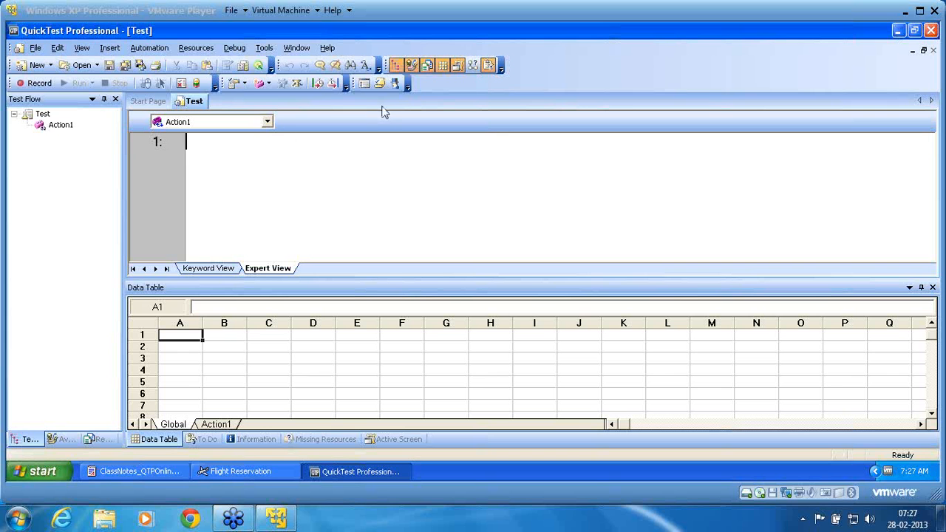
- Start recording for Windows applications, reset Flight Reservation to a blank order, then restart recording
{"action": "left_click", "coordinate": [32, 86]}
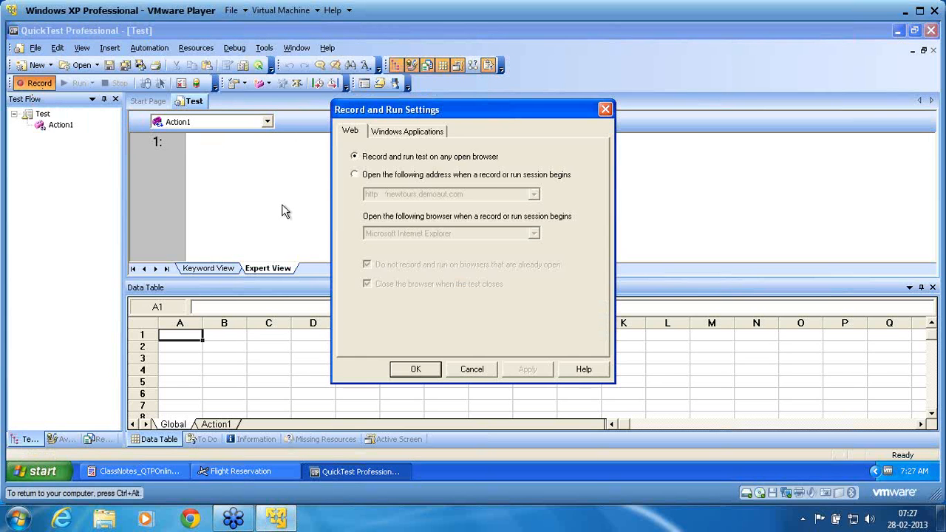
{"action": "left_click", "coordinate": [419, 142]}
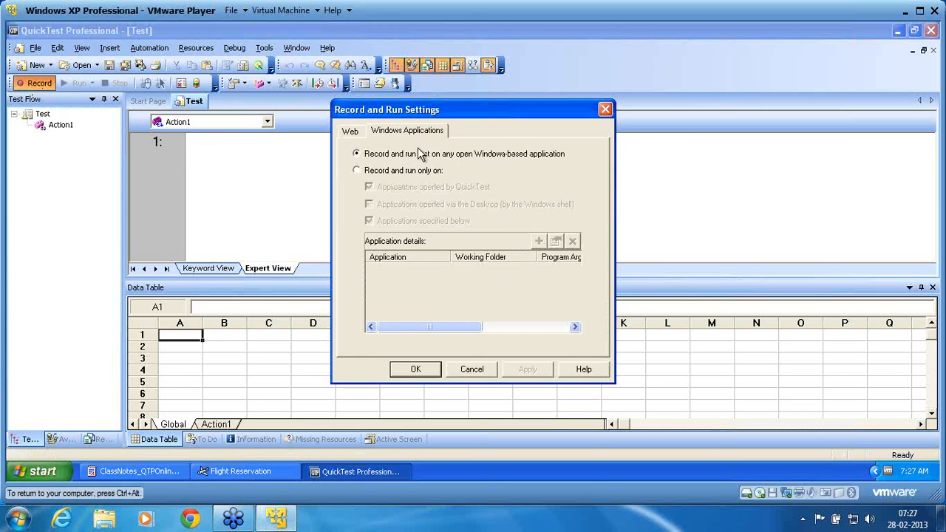
{"action": "left_click", "coordinate": [416, 369]}
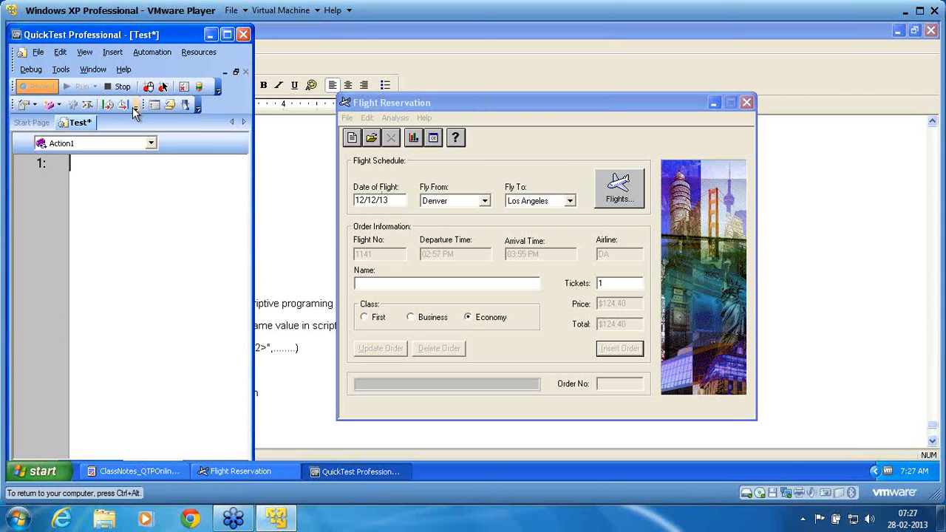
{"action": "left_click", "coordinate": [120, 88]}
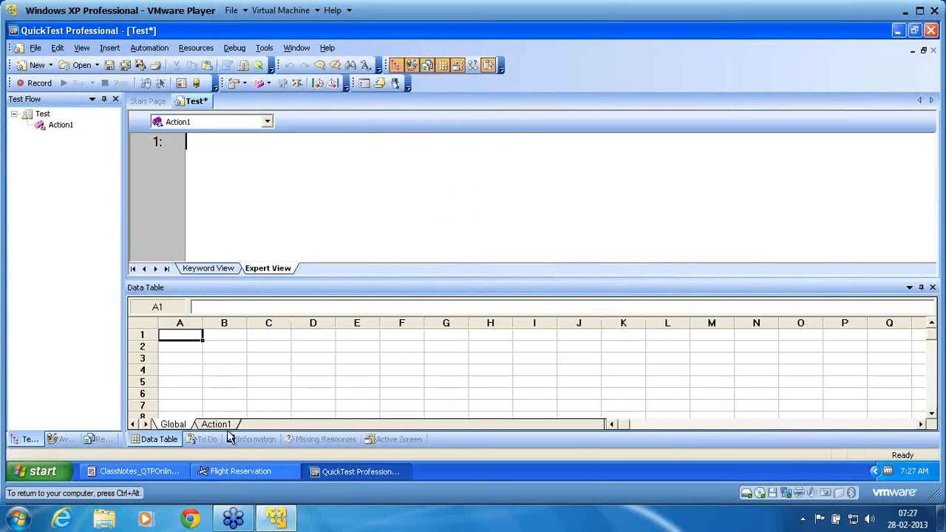
{"action": "left_click", "coordinate": [237, 475]}
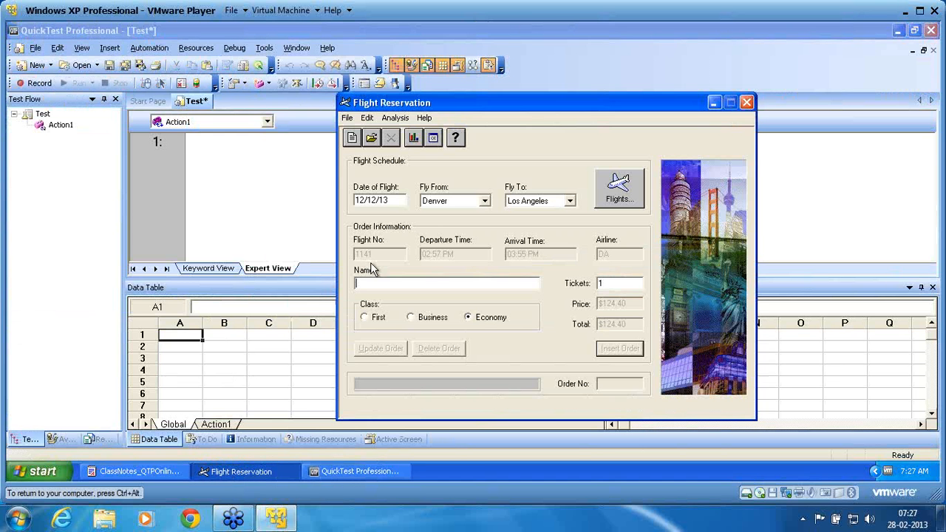
{"action": "left_click", "coordinate": [352, 137]}
{"action": "left_click", "coordinate": [558, 283]}
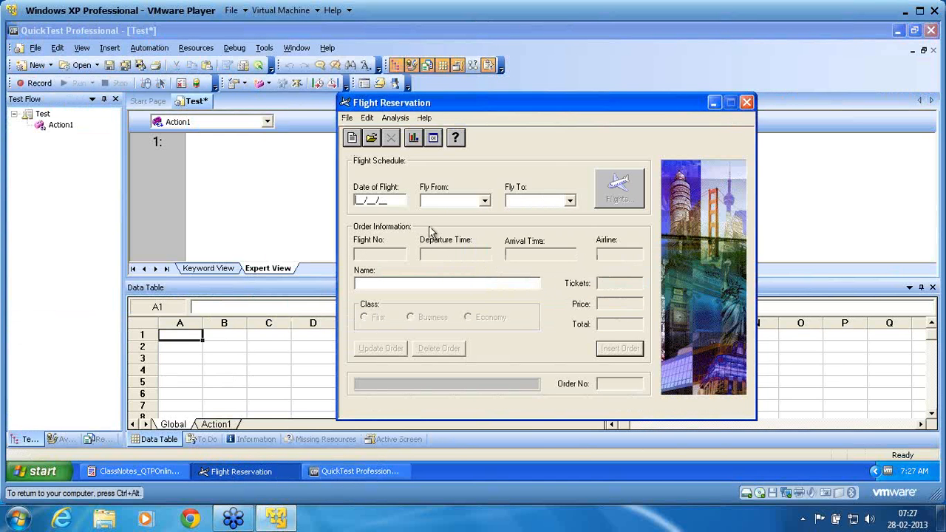
{"action": "left_click", "coordinate": [38, 84]}
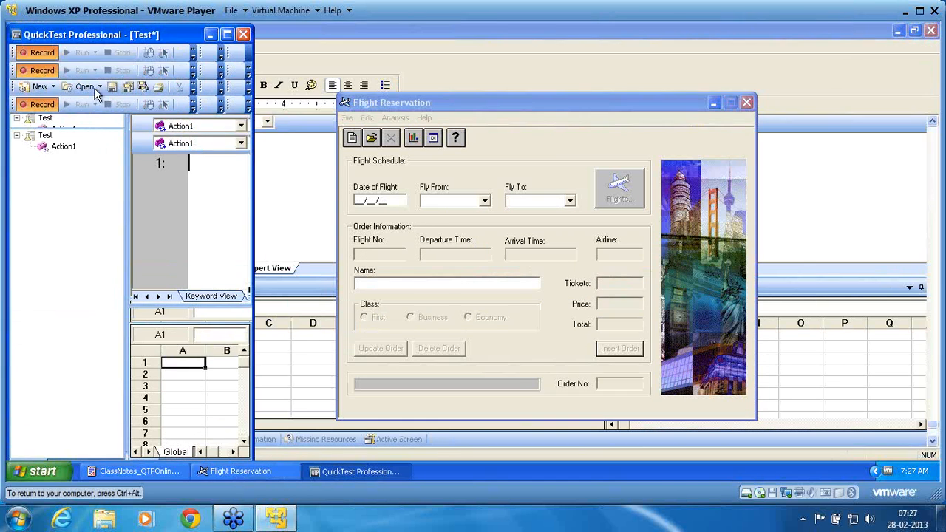
- Enter flight date 121213, route Frankfurt to London, and choose flight 11121
{"action": "left_click", "coordinate": [441, 103]}
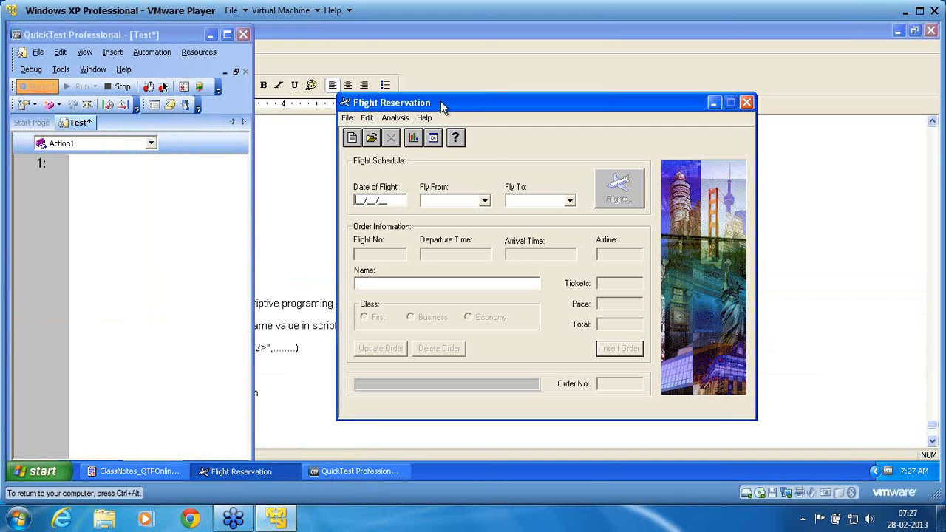
{"action": "type", "text": "121213"}
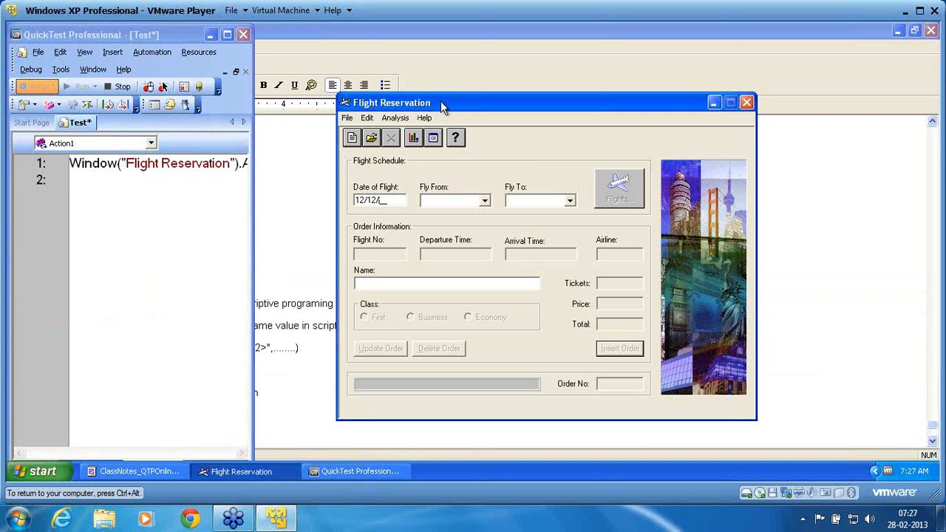
{"action": "left_click", "coordinate": [460, 200]}
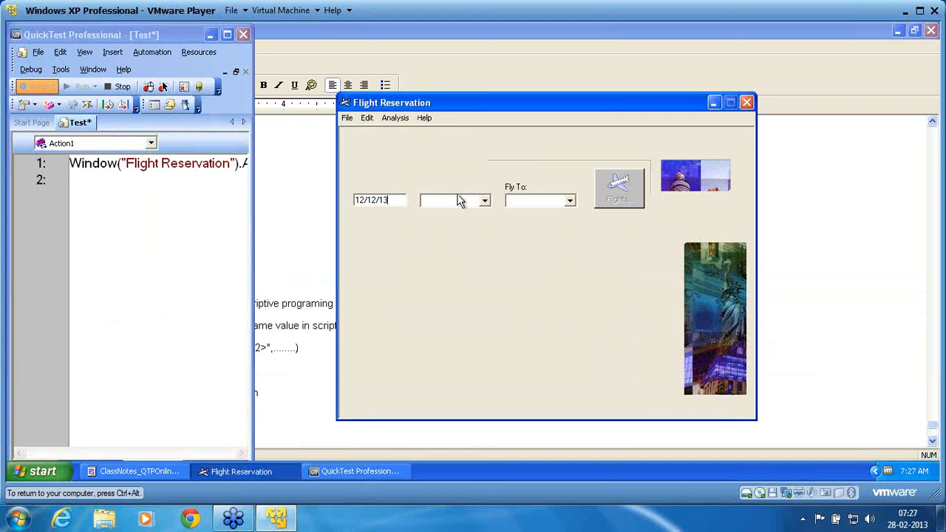
{"action": "left_click", "coordinate": [459, 221]}
{"action": "left_click", "coordinate": [538, 199]}
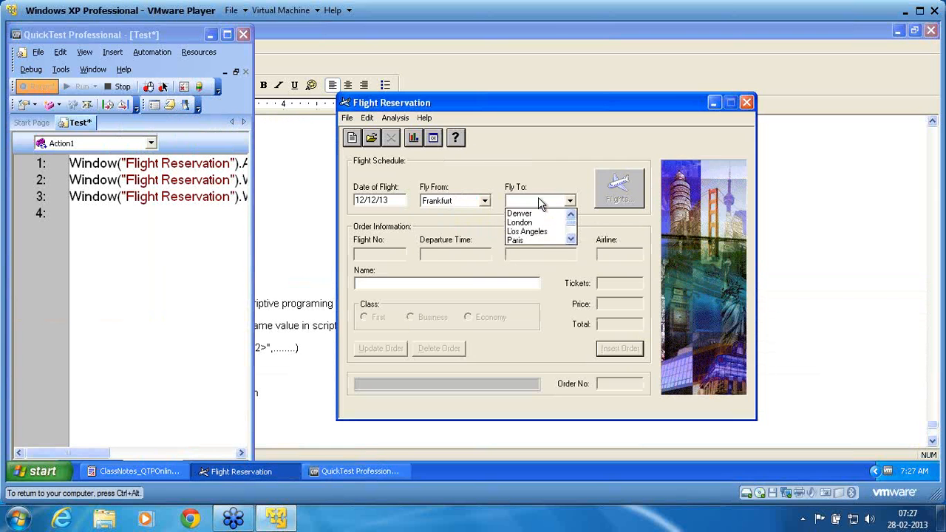
{"action": "left_click", "coordinate": [541, 223]}
{"action": "left_click", "coordinate": [613, 205]}
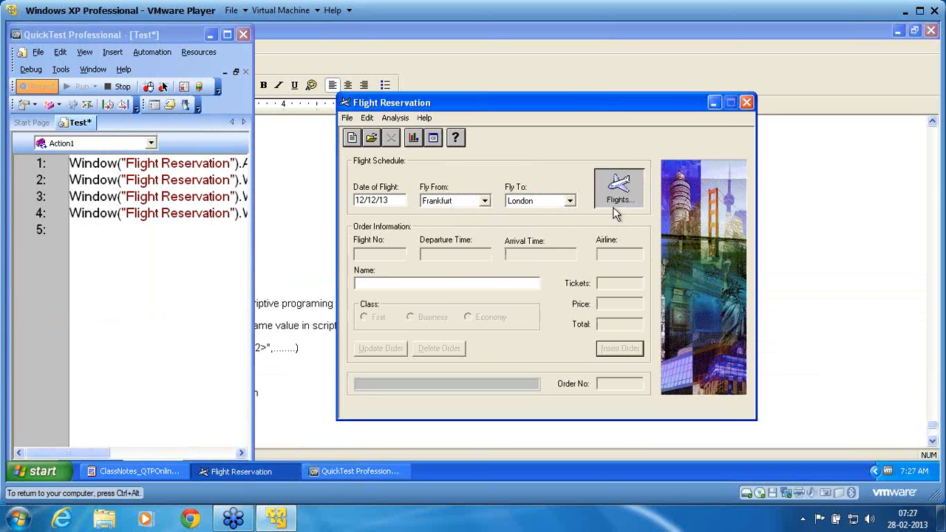
{"action": "left_click", "coordinate": [450, 346]}
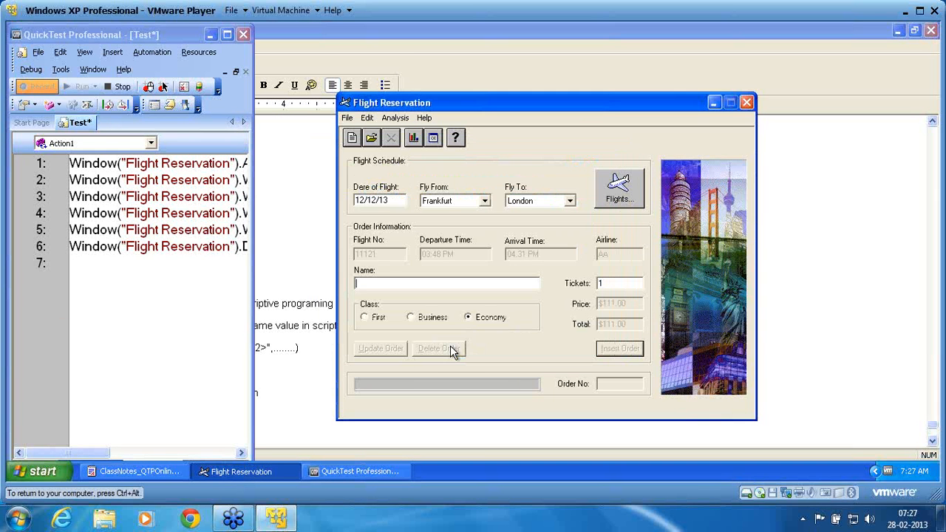
- Enter the passenger name and 2 tickets, insert the order, start a new order, and stop recording
{"action": "type", "text": "name"}
{"action": "double_click", "coordinate": [606, 283]}
{"action": "type", "text": "2"}
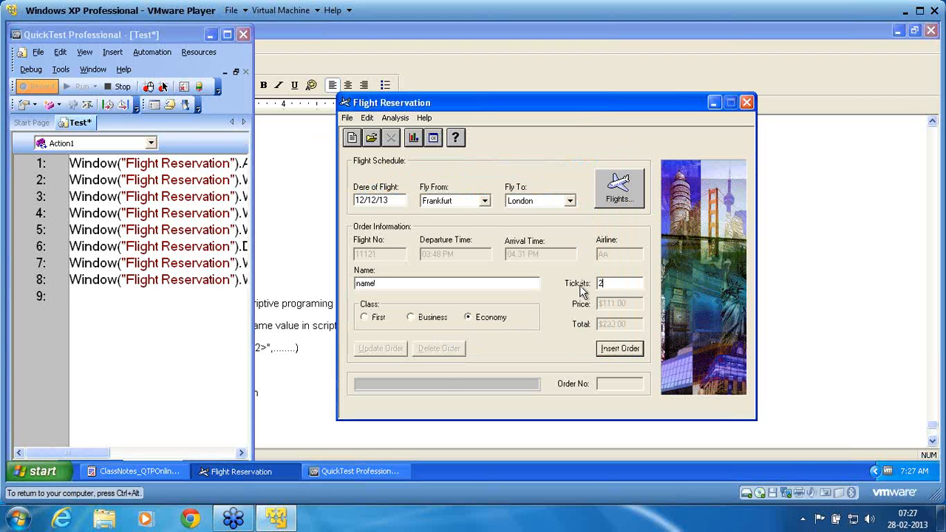
{"action": "left_click", "coordinate": [607, 354]}
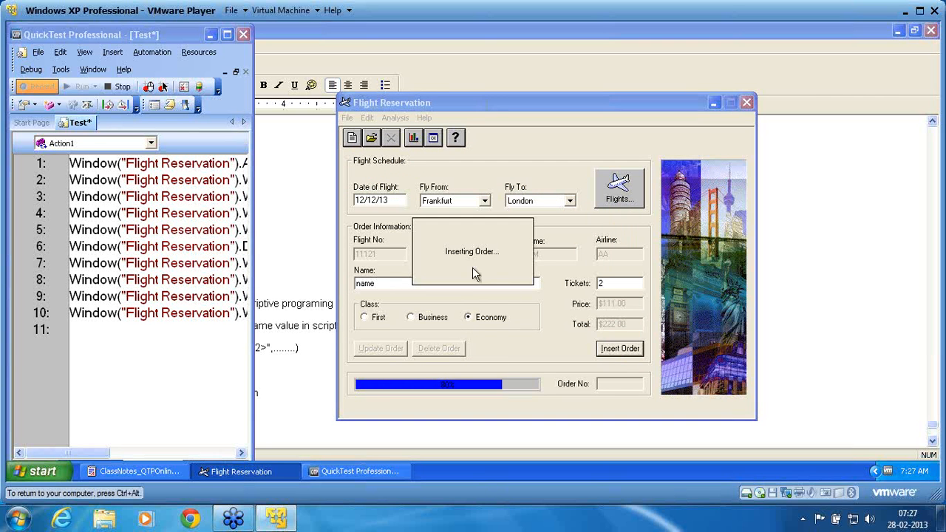
{"action": "left_click", "coordinate": [352, 140]}
{"action": "left_click", "coordinate": [116, 88]}
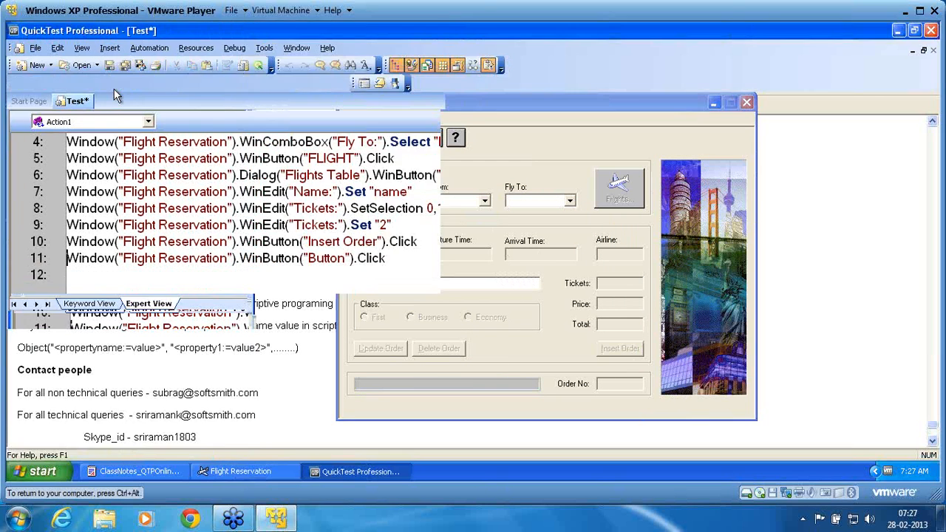
{"action": "key", "text": "Up"}
{"action": "key", "text": "Up"}
{"action": "key", "text": "Up"}
{"action": "key", "text": "Up"}
{"action": "key", "text": "Up"}
{"action": "key", "text": "Up"}
{"action": "key", "text": "Up"}
{"action": "key", "text": "Up"}
{"action": "key", "text": "Up"}
{"action": "key", "text": "Up"}
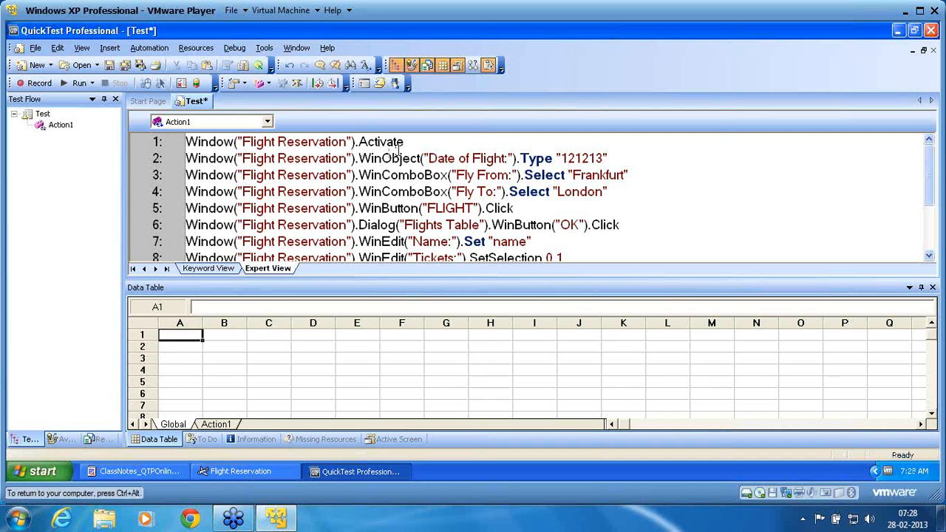
{"action": "left_click", "coordinate": [937, 75]}
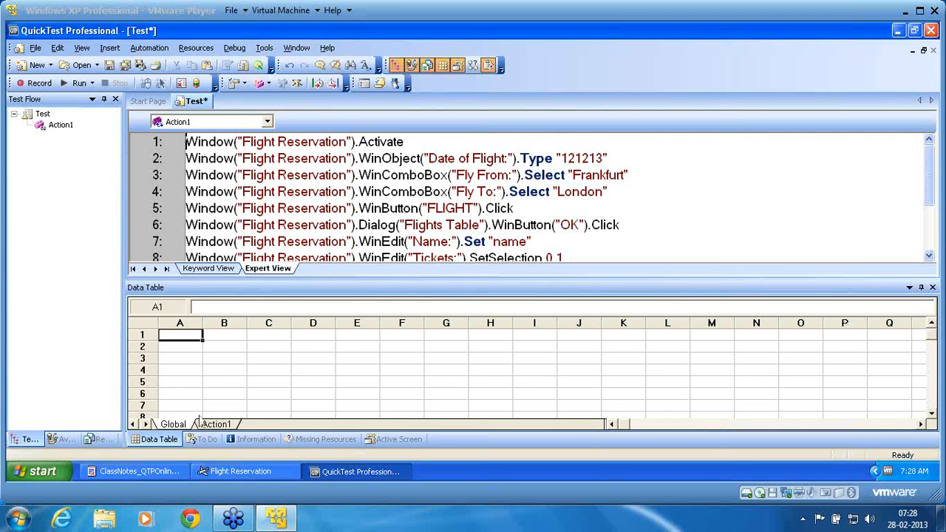
{"action": "left_click", "coordinate": [41, 473]}
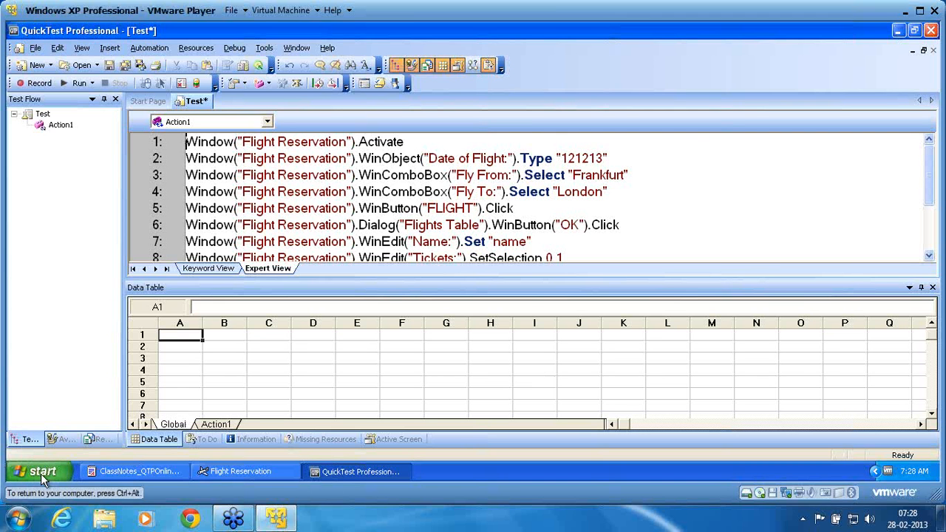
- Launch Flight Reservation from the Start menu, log in with the agent name and password, and return to QTP
{"action": "left_click", "coordinate": [41, 474]}
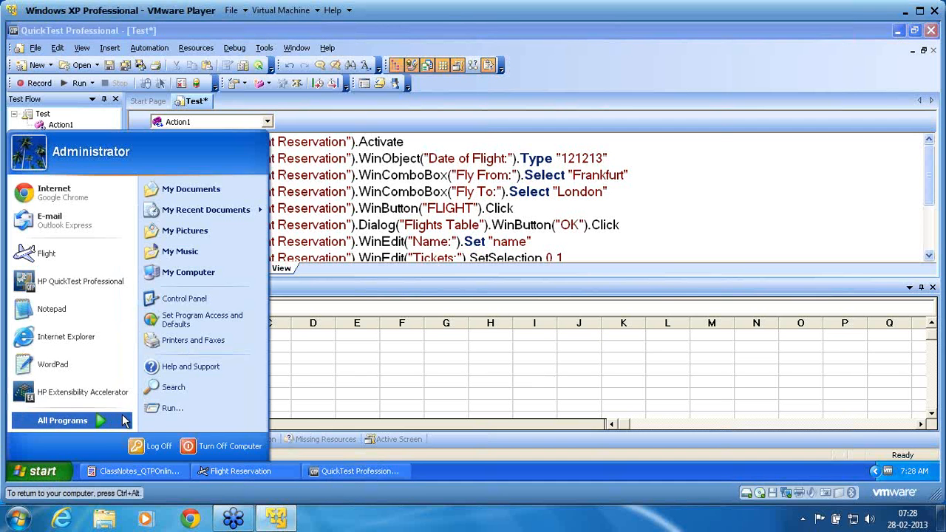
{"action": "left_click", "coordinate": [65, 266]}
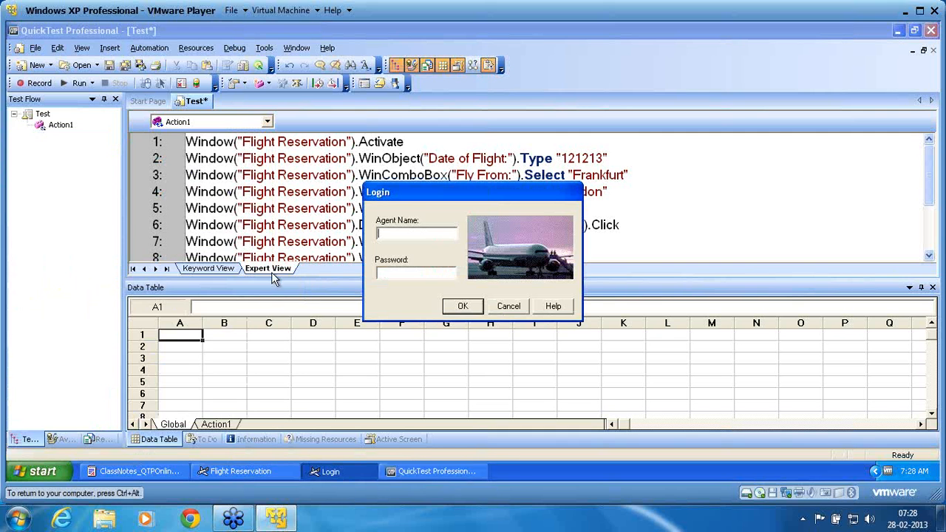
{"action": "type", "text": "john"}
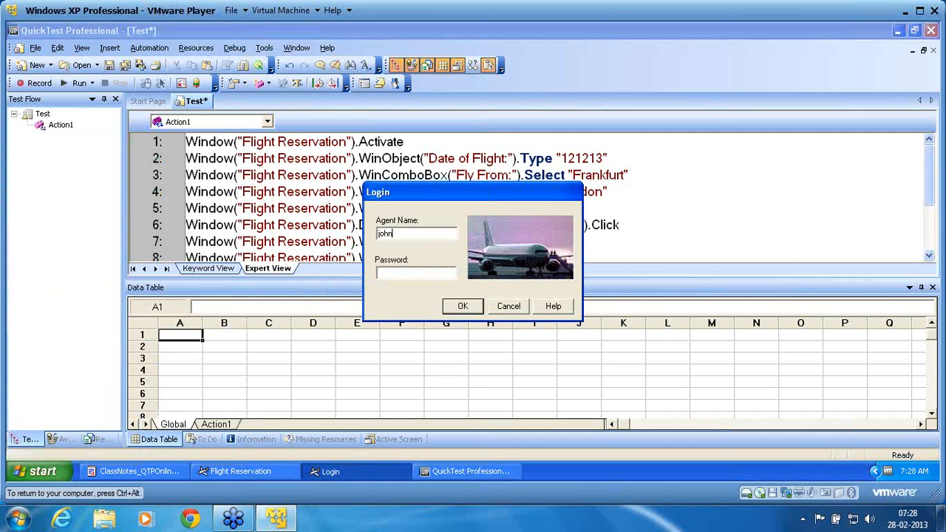
{"action": "type", "text": "mercury"}
{"action": "key", "text": "Return"}
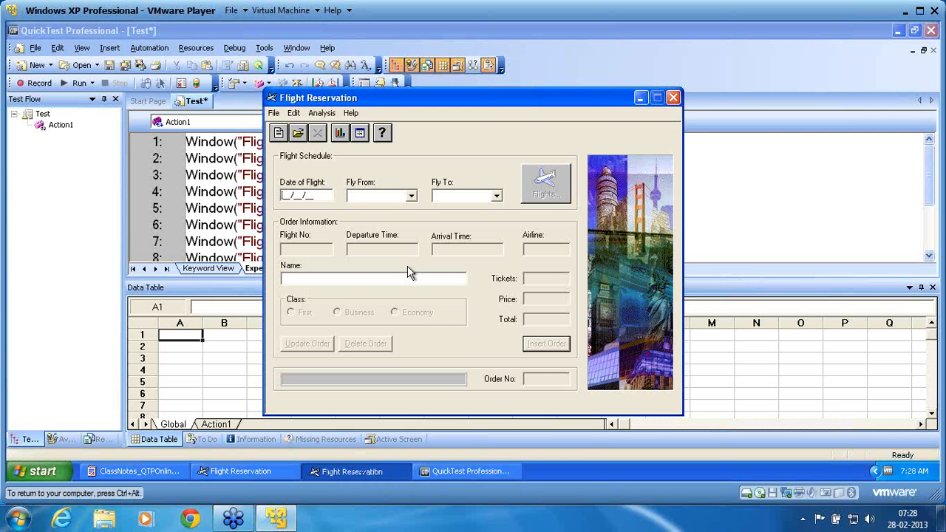
{"action": "left_click", "coordinate": [223, 185]}
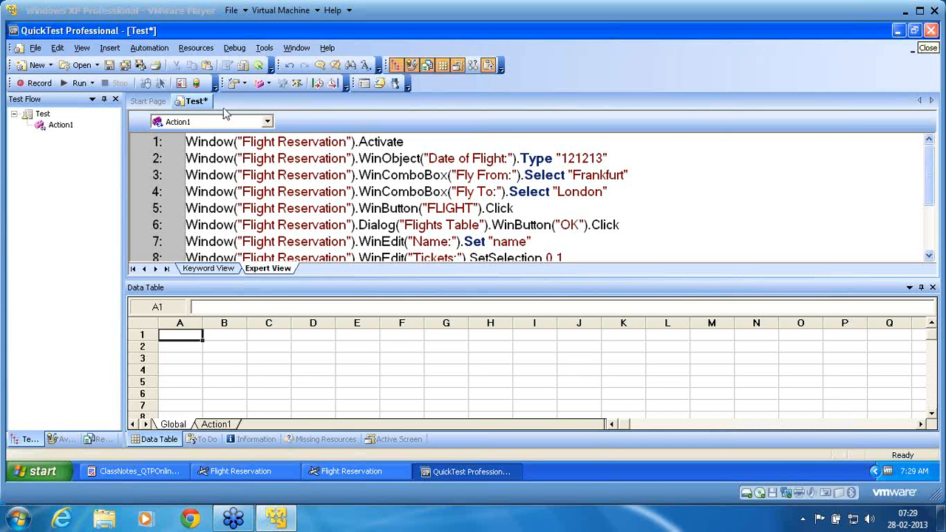
- Run the flight-booking test, saving results to a new run results folder
{"action": "left_click", "coordinate": [78, 83]}
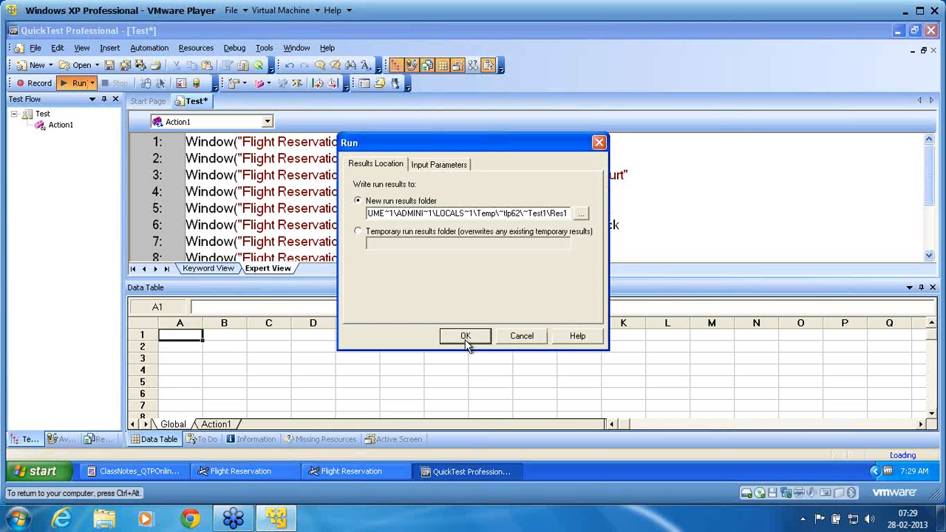
{"action": "left_click", "coordinate": [466, 337]}
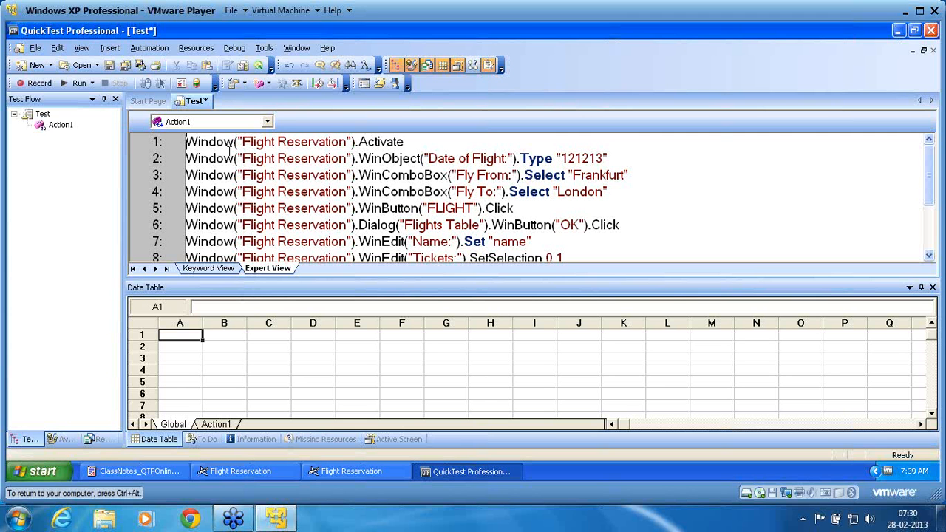
- Open the Recovery Scenario Manager, move it left, and launch the New Scenario wizard
{"action": "left_click", "coordinate": [195, 48]}
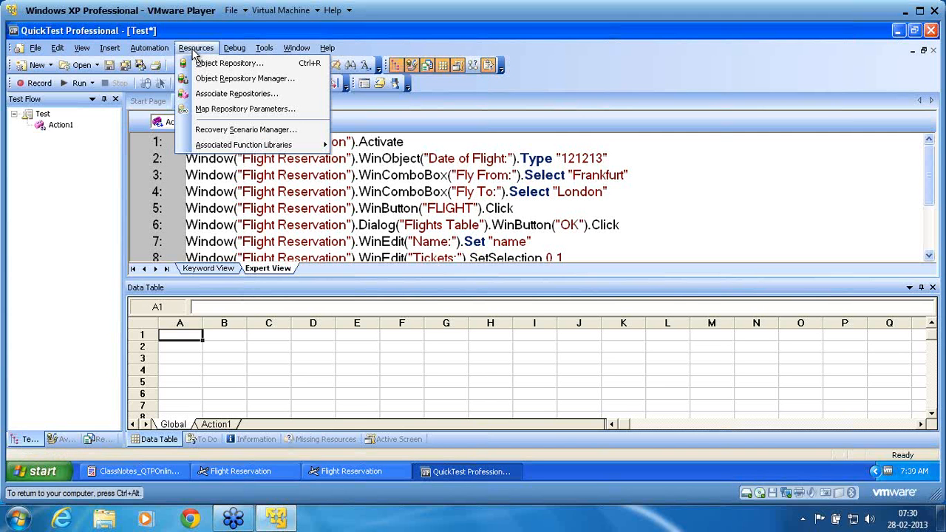
{"action": "left_click", "coordinate": [224, 131]}
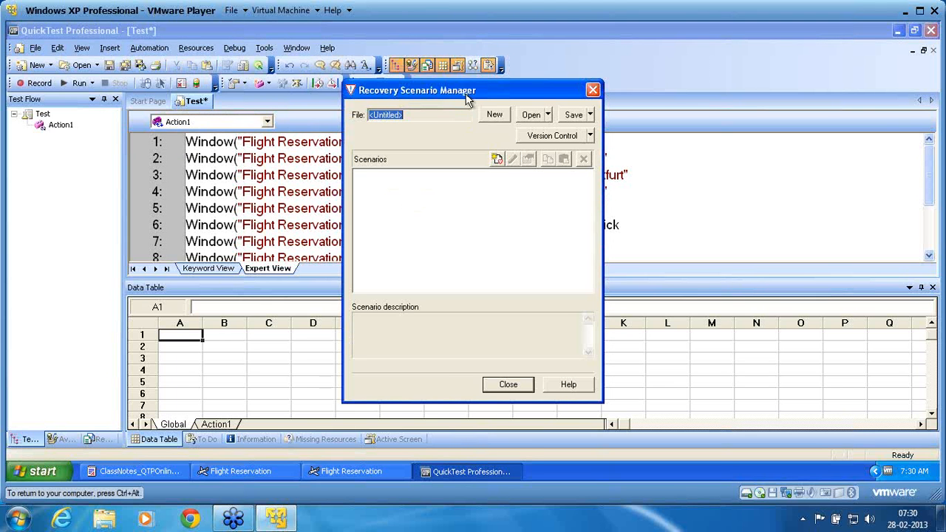
{"action": "left_click_drag", "start_coordinate": [467, 93], "coordinate": [408, 93]}
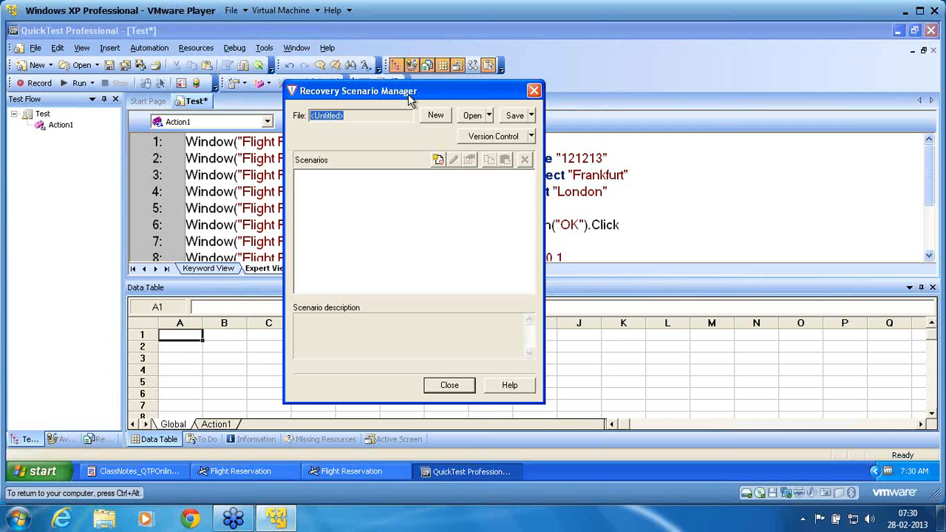
{"action": "left_click", "coordinate": [441, 161]}
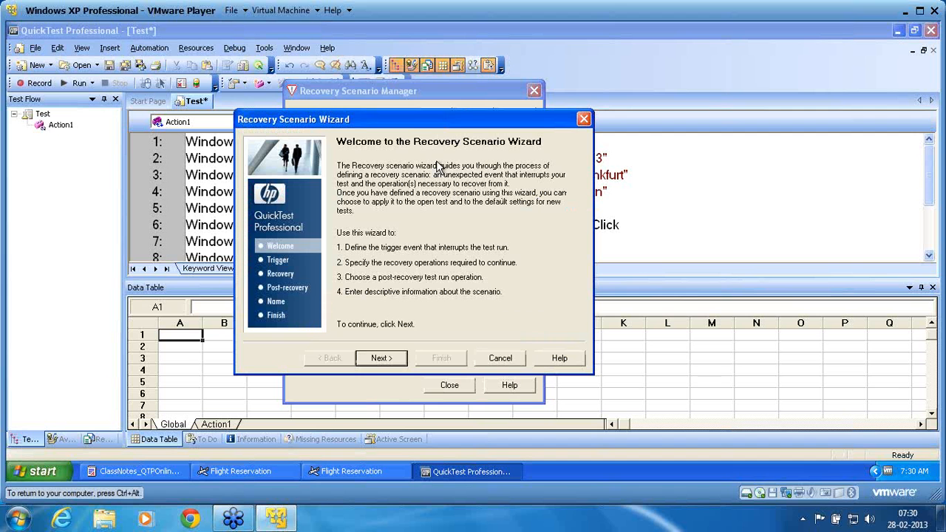
- Set the trigger to the Test run error 'More than one object responds to the physical description'
{"action": "left_click", "coordinate": [381, 358]}
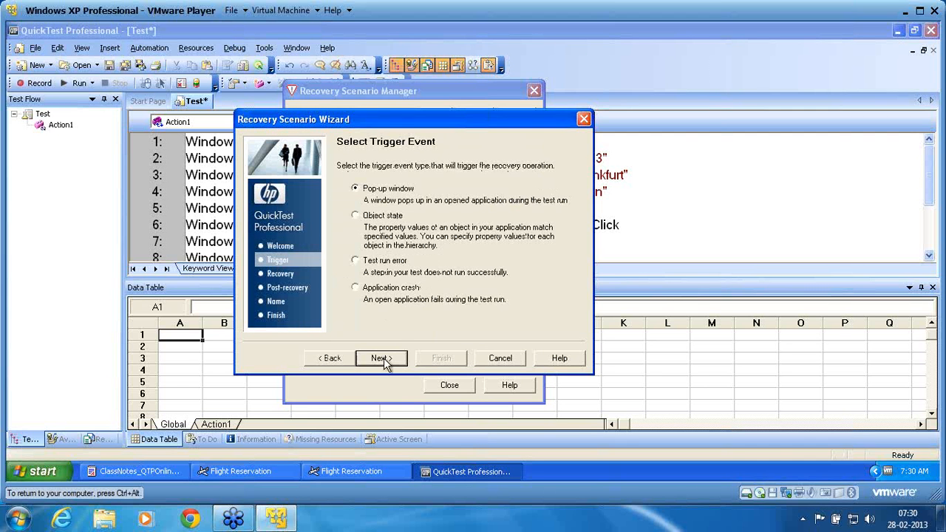
{"action": "left_click", "coordinate": [356, 262]}
{"action": "left_click", "coordinate": [381, 358]}
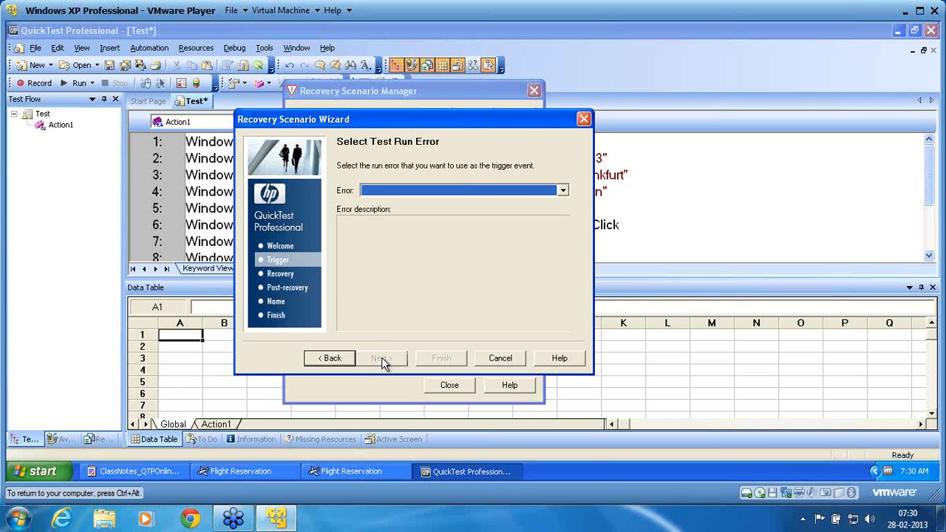
{"action": "left_click", "coordinate": [563, 190]}
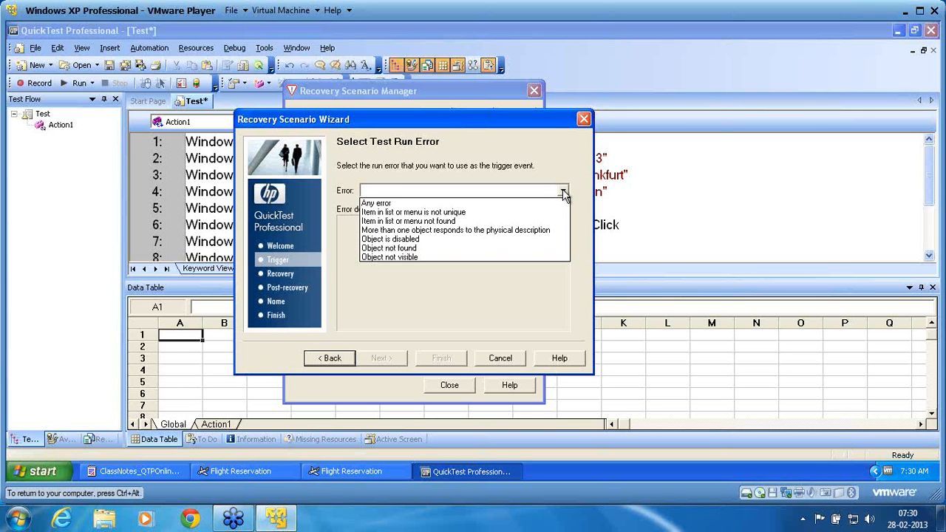
{"action": "left_click", "coordinate": [543, 231]}
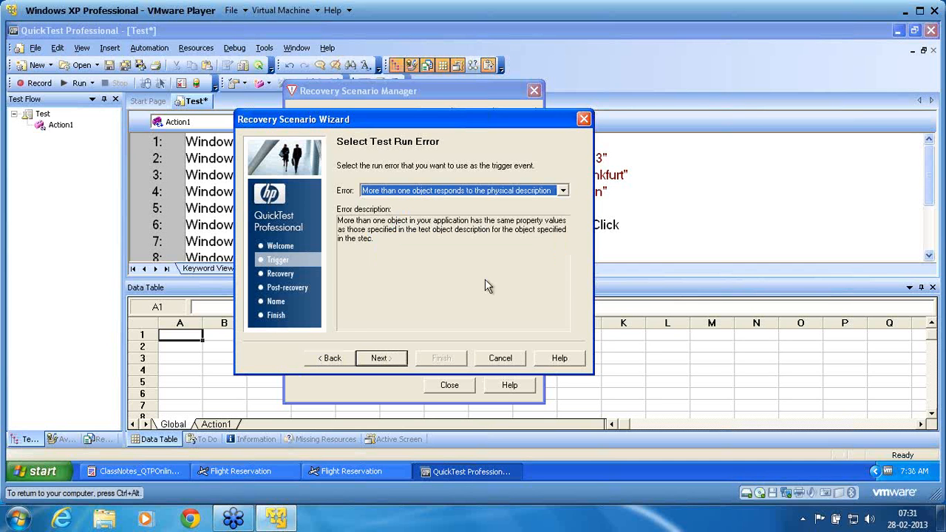
{"action": "left_click", "coordinate": [377, 358]}
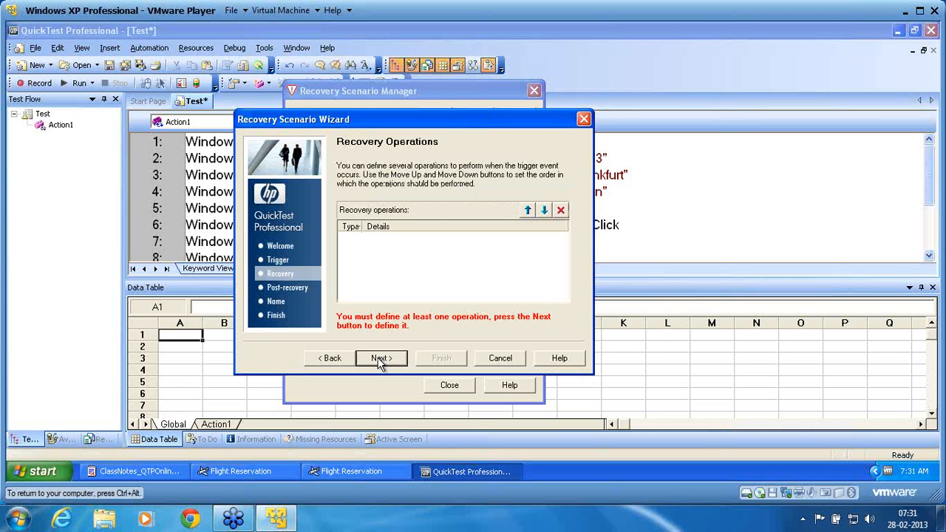
- Move past the Recovery Operations page to choose Function call as the operation type
{"action": "left_click", "coordinate": [379, 359]}
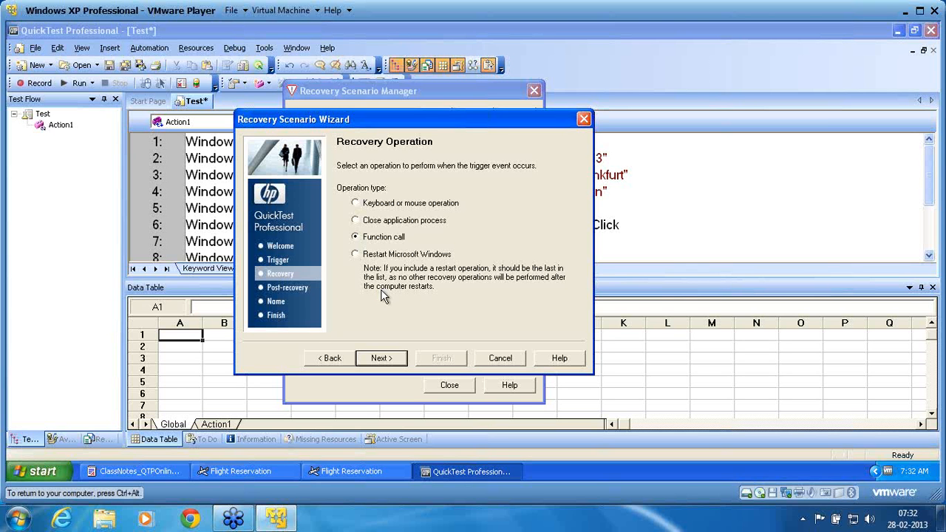
- Define a new function RecoveryFunction2 in the Recovery.qfl function library
{"action": "left_click", "coordinate": [378, 358]}
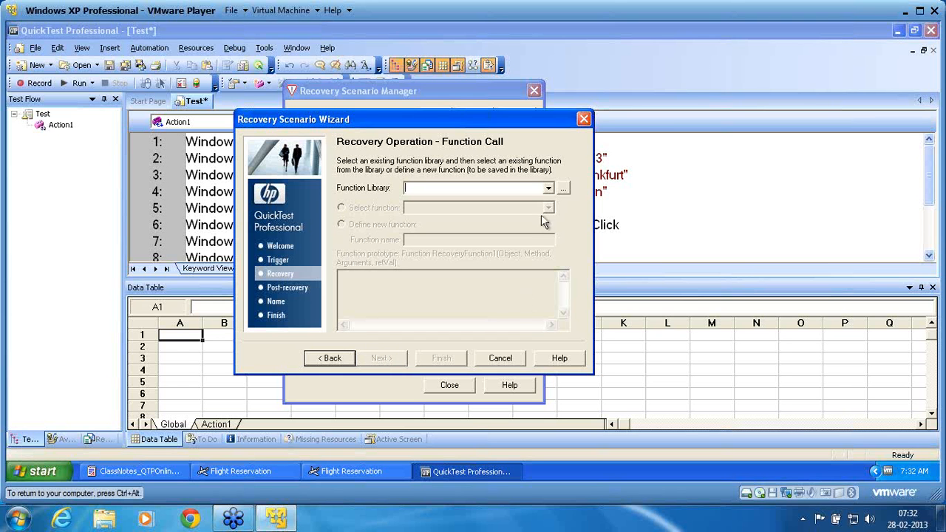
{"action": "left_click", "coordinate": [547, 189]}
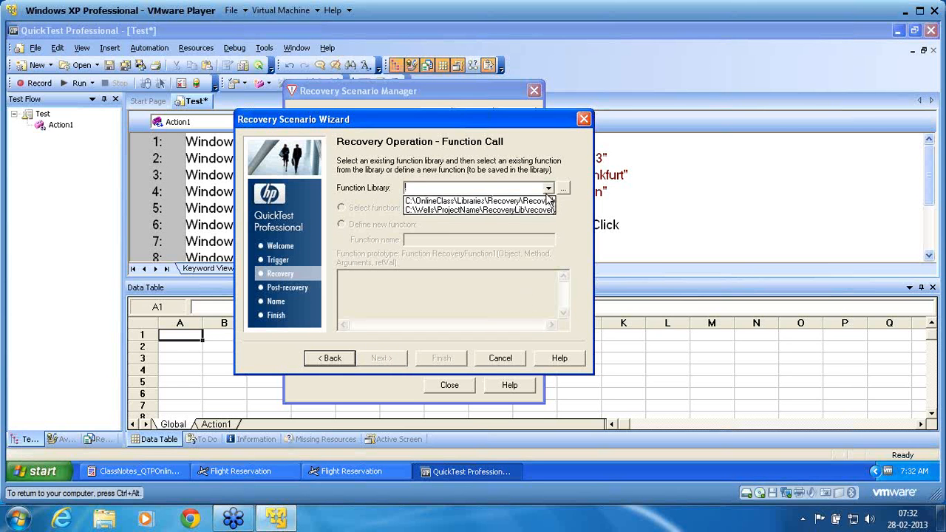
{"action": "left_click", "coordinate": [539, 203]}
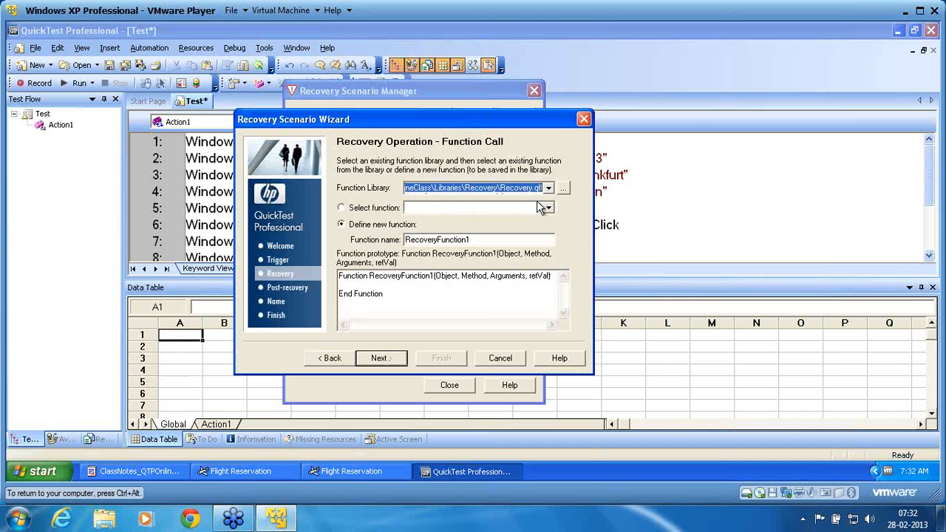
{"action": "left_click", "coordinate": [473, 238]}
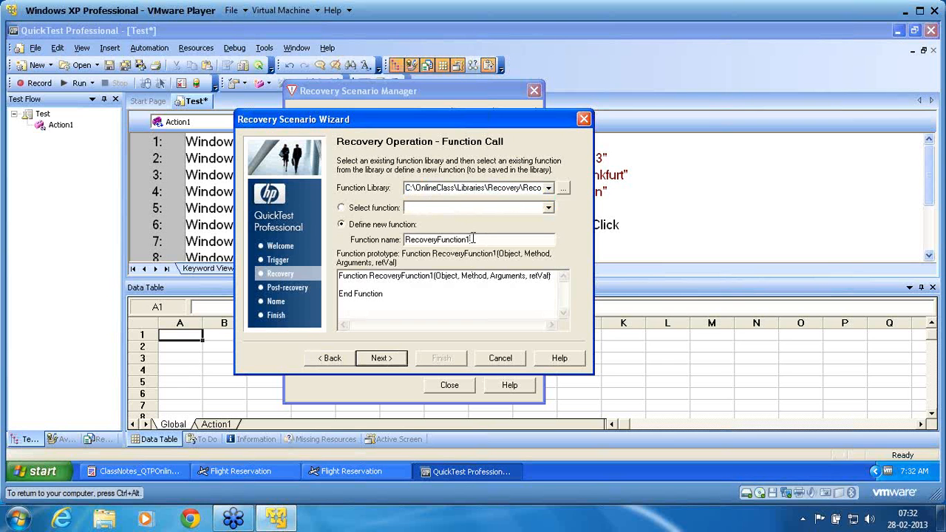
{"action": "key", "text": "BackSpace"}
{"action": "type", "text": "2"}
- Add the function call operation and set post-recovery to 'Restart current test run'
{"action": "left_click", "coordinate": [380, 358]}
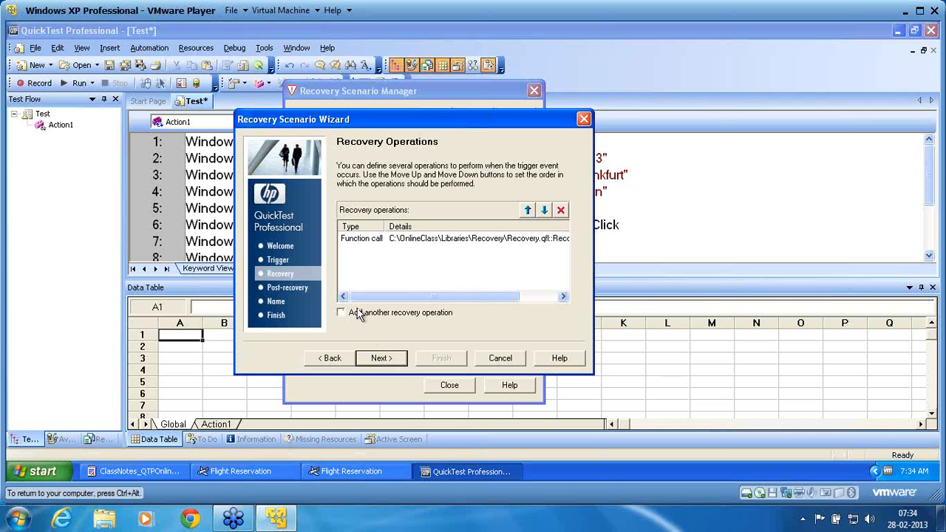
{"action": "left_click", "coordinate": [382, 358]}
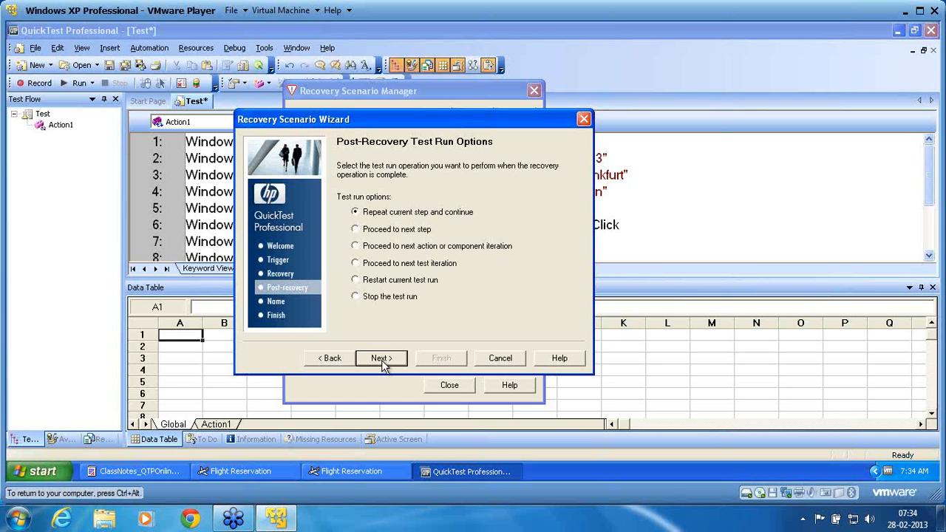
{"action": "left_click", "coordinate": [356, 281]}
- Name the scenario TRE, add it to the current test, and finish the wizard
{"action": "left_click", "coordinate": [382, 357]}
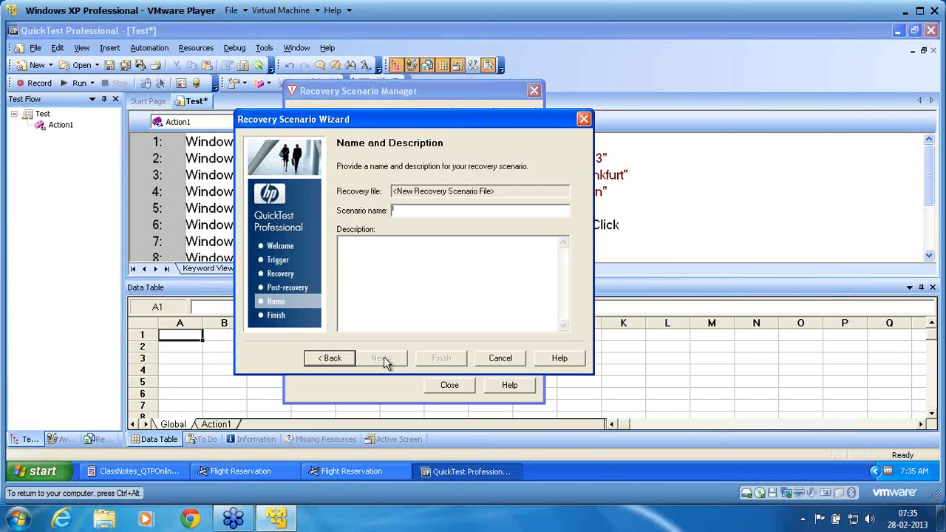
{"action": "type", "text": "TRE"}
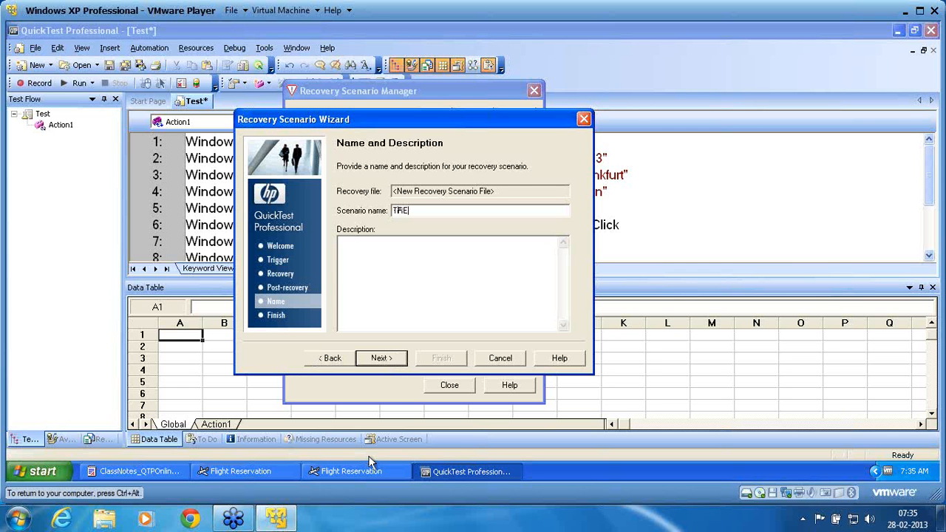
{"action": "left_click", "coordinate": [382, 359]}
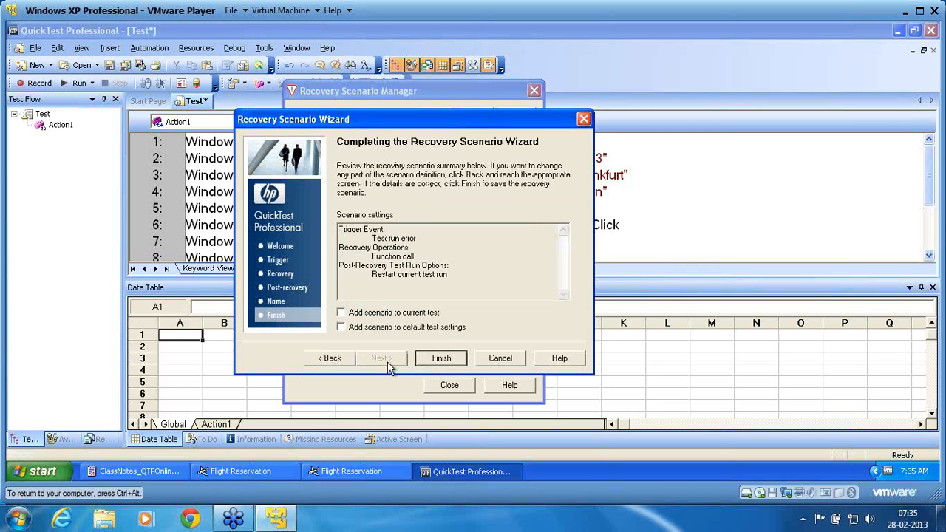
{"action": "left_click", "coordinate": [362, 316]}
{"action": "left_click", "coordinate": [441, 360]}
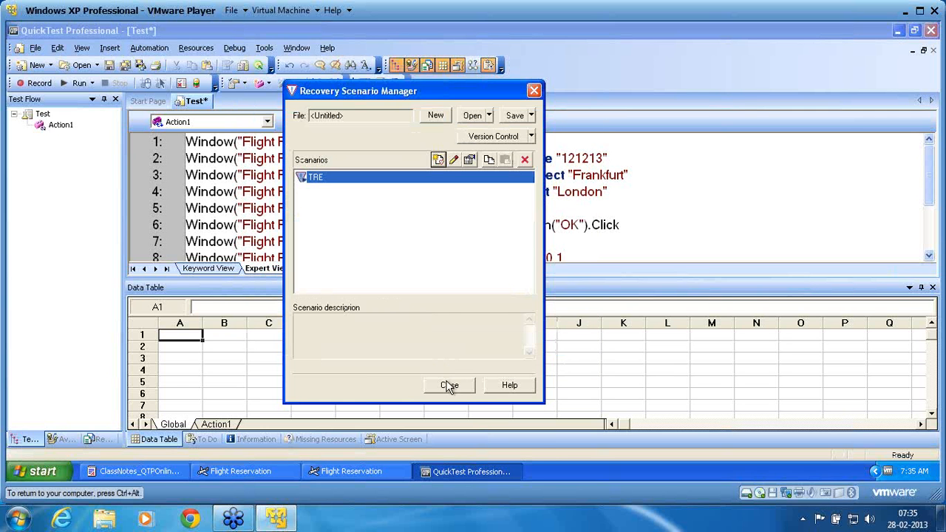
- Close the Recovery Scenario Manager and save the scenario file as Recovery_TRE
{"action": "left_click", "coordinate": [450, 385]}
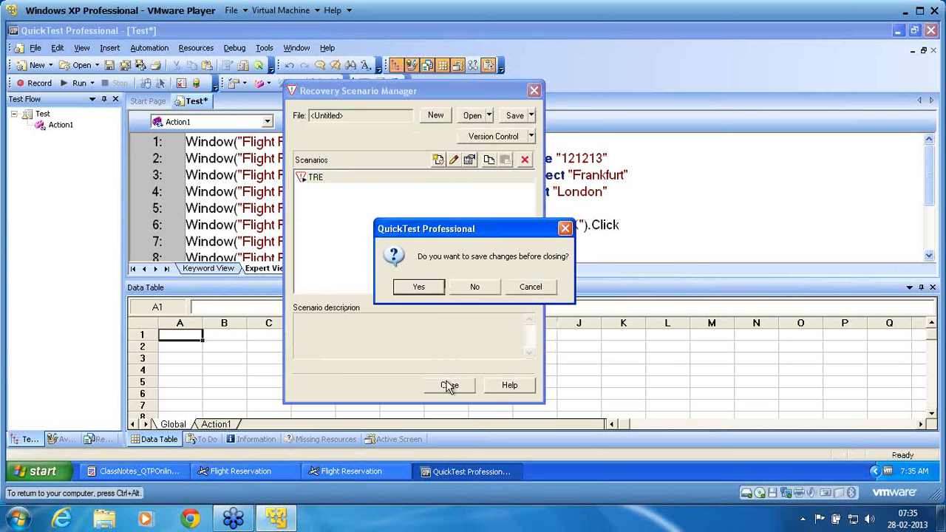
{"action": "left_click", "coordinate": [423, 289]}
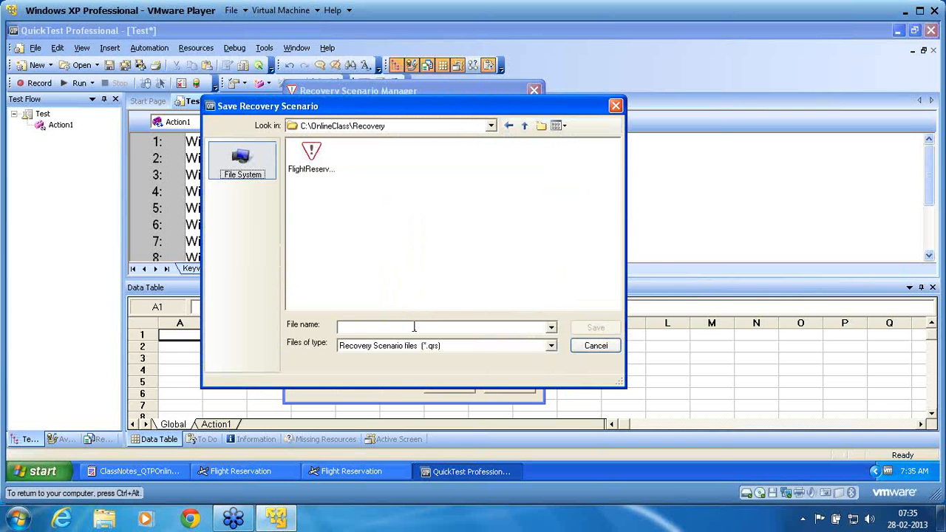
{"action": "left_click", "coordinate": [414, 326]}
{"action": "type", "text": "TRE"}
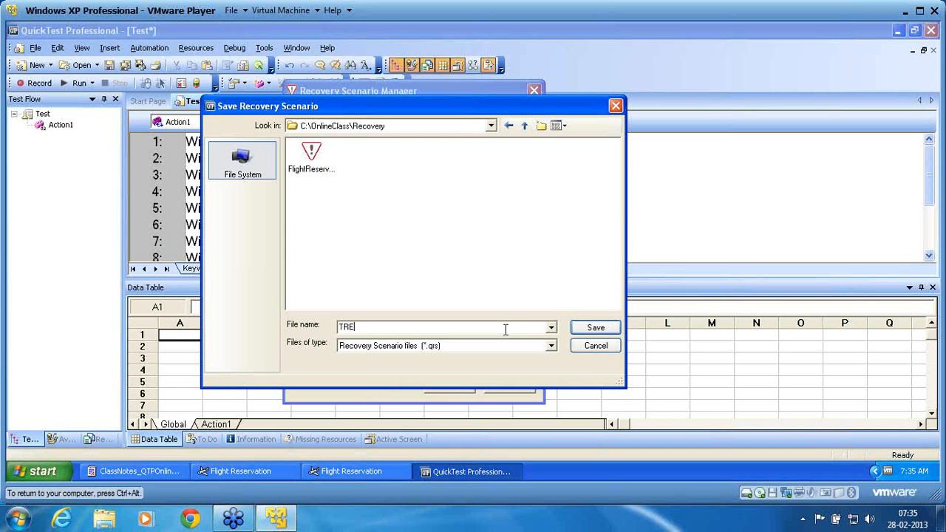
{"action": "type", "text": "Recovery_"}
{"action": "key", "text": "End"}
{"action": "left_click", "coordinate": [595, 327]}
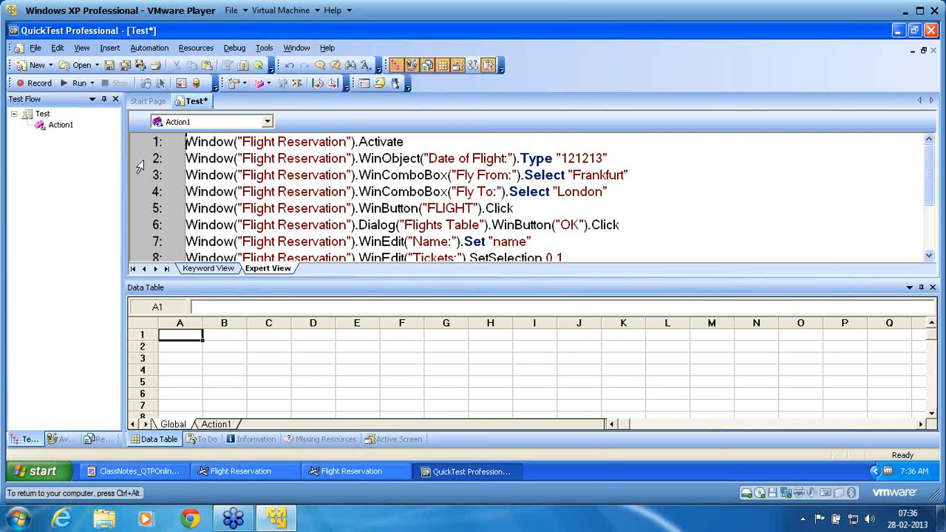
- Save the current test as TRE, replacing the default name Test2
{"action": "left_click", "coordinate": [109, 65]}
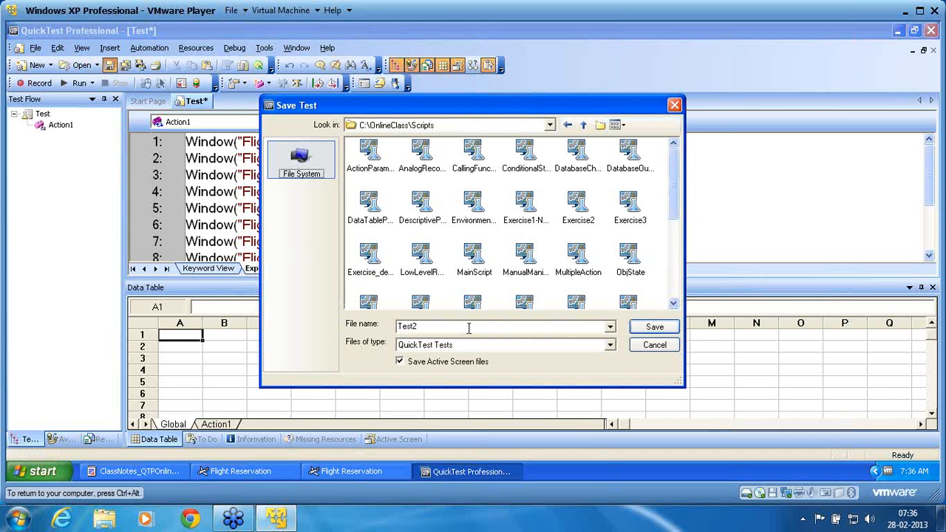
{"action": "double_click", "coordinate": [468, 328]}
{"action": "type", "text": "TRE"}
{"action": "left_click", "coordinate": [649, 332]}
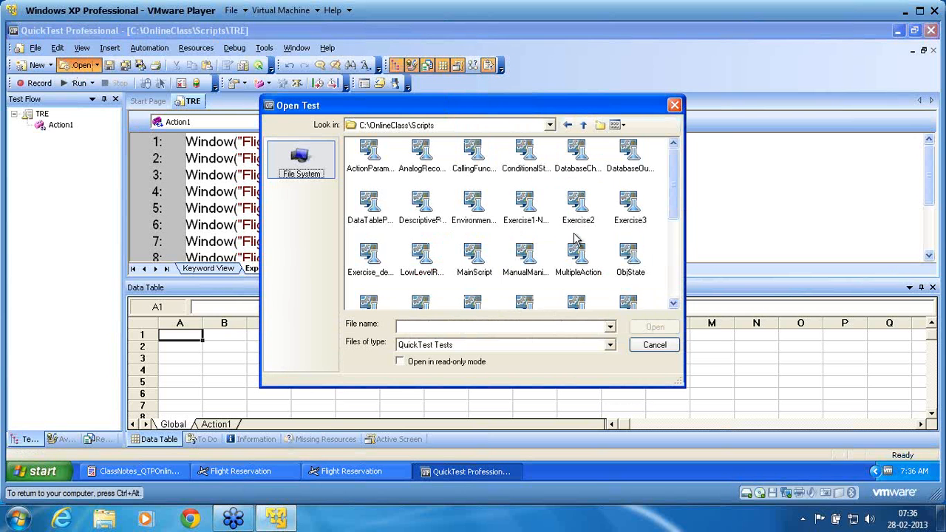
- Open the DescriptivePrograming test and select its login script lines through line 10
{"action": "left_click", "coordinate": [421, 206]}
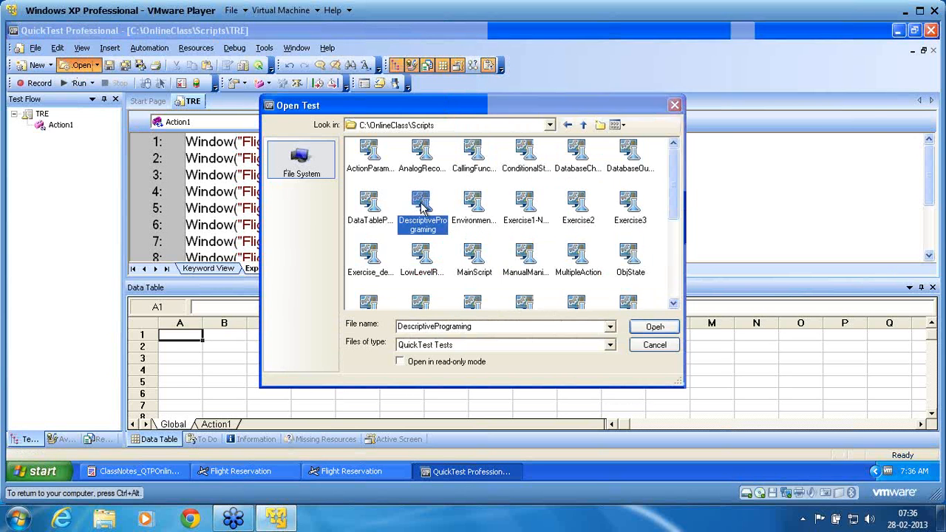
{"action": "double_click", "coordinate": [421, 206]}
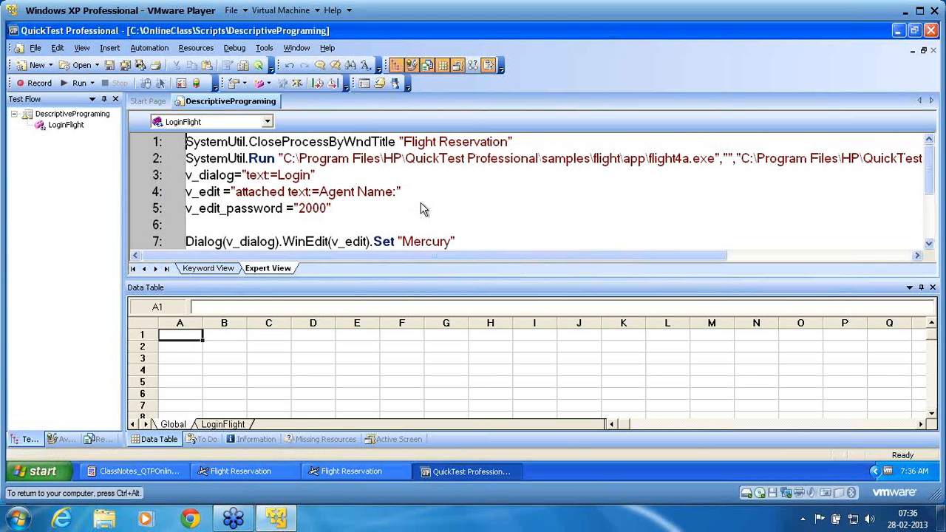
{"action": "key", "text": "shift+Down"}
{"action": "key", "text": "shift+Down"}
{"action": "key", "text": "shift+Down"}
{"action": "key", "text": "shift+Down"}
{"action": "key", "text": "shift+Down"}
{"action": "key", "text": "shift+Down"}
{"action": "key", "text": "shift+Down"}
{"action": "key", "text": "shift+Down"}
{"action": "key", "text": "shift+Down"}
{"action": "key", "text": "ctrl+c"}
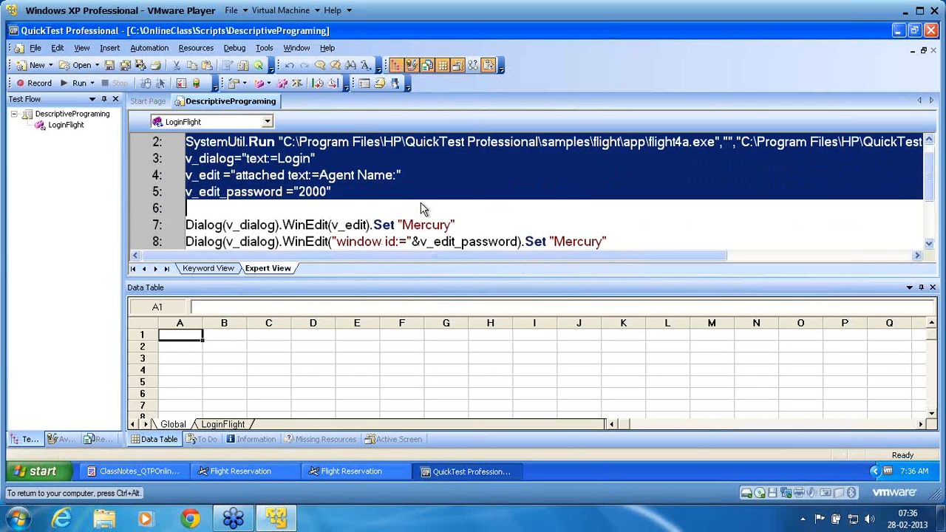
{"action": "key", "text": "shift+Down"}
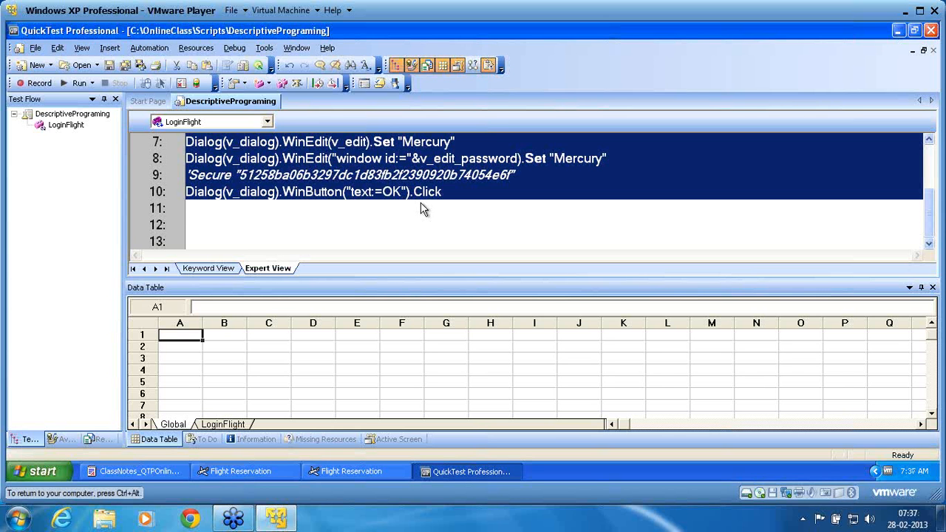
- Open Recovery.txt from My Recent Documents in Notepad and maximize it
{"action": "left_click", "coordinate": [54, 475]}
{"action": "mouse_move", "coordinate": [231, 210]}
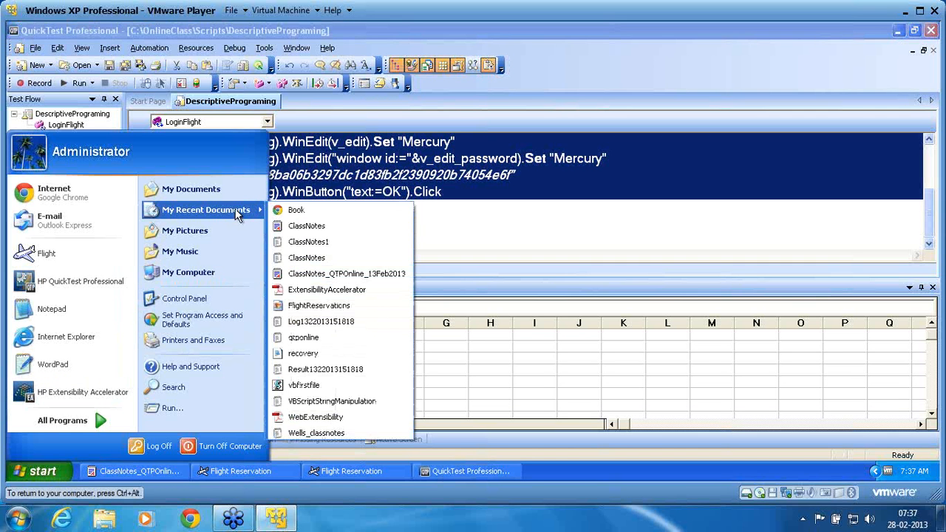
{"action": "left_click", "coordinate": [331, 355]}
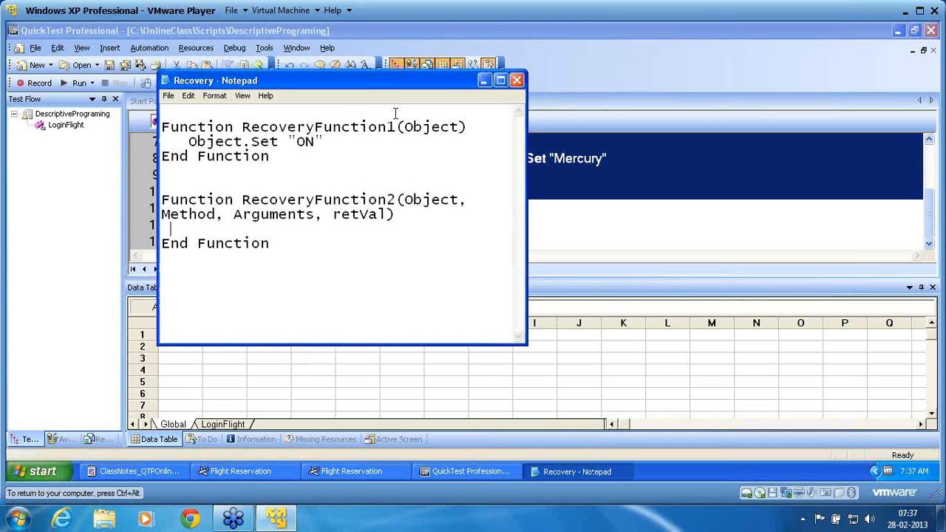
{"action": "left_click", "coordinate": [500, 81]}
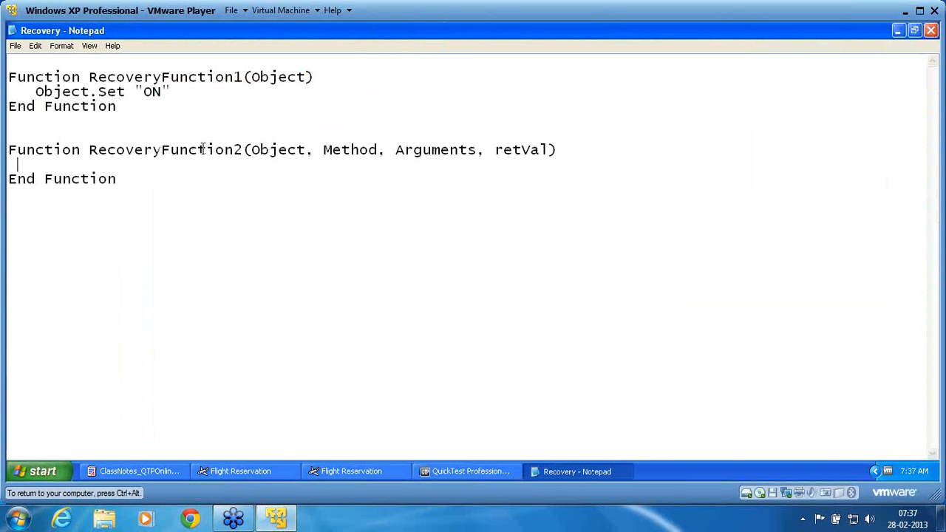
- Paste the SystemUtil relaunch and descriptive login code into RecoveryFunction2
{"action": "key", "text": "ctrl+v"}
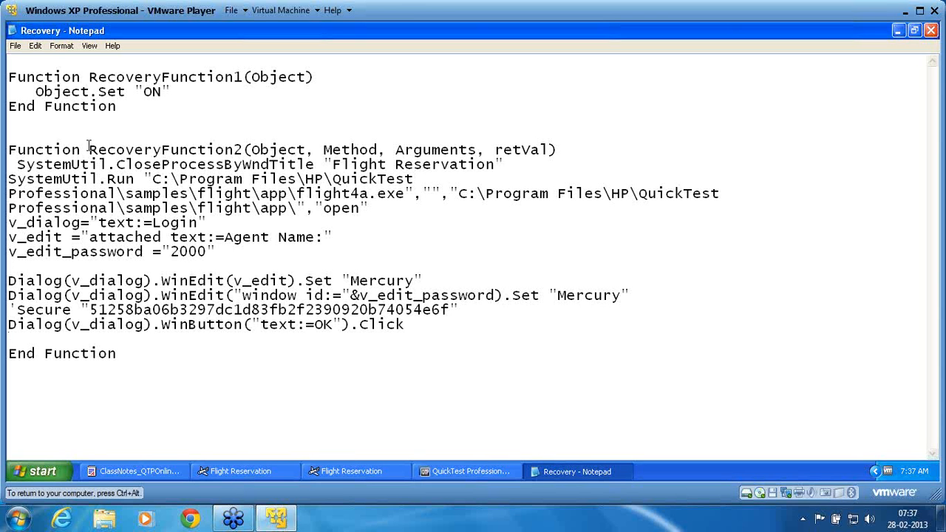
{"action": "left_click", "coordinate": [65, 49]}
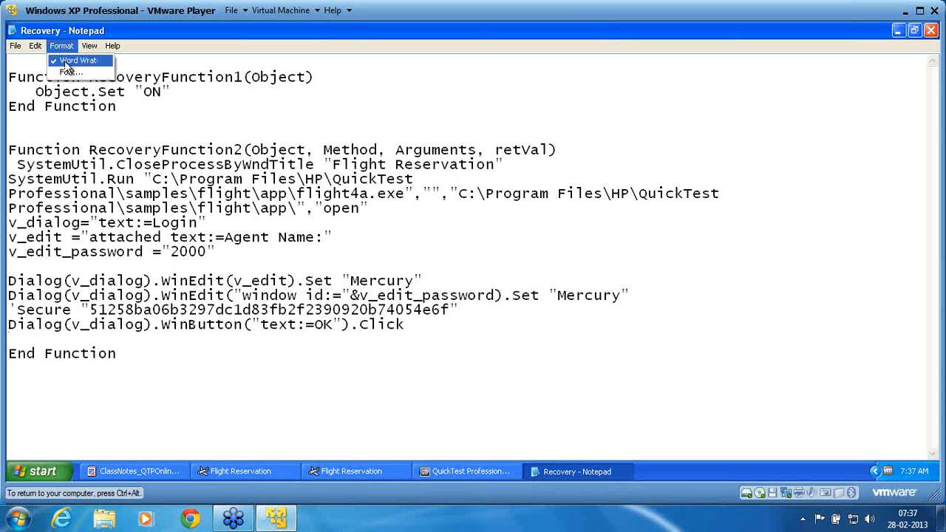
- Turn off Word Wrap and indent the SystemUtil.Run, v_dialog, v_edit and v_edit_password lines
{"action": "left_click", "coordinate": [68, 62]}
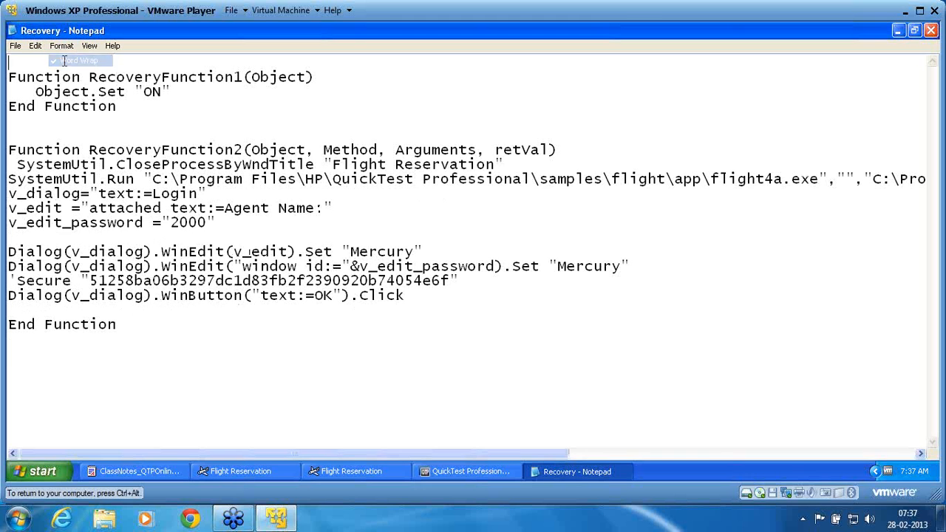
{"action": "left_click", "coordinate": [9, 178]}
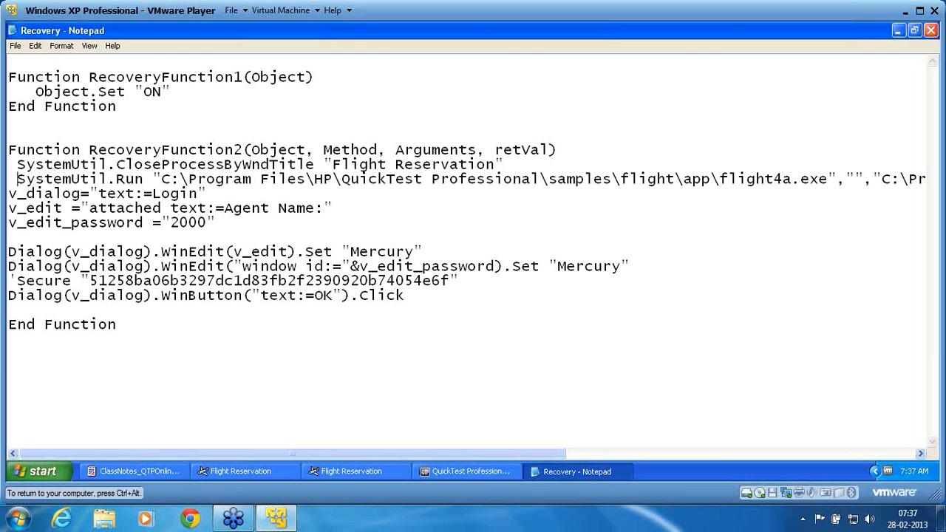
{"action": "key", "text": "Left"}
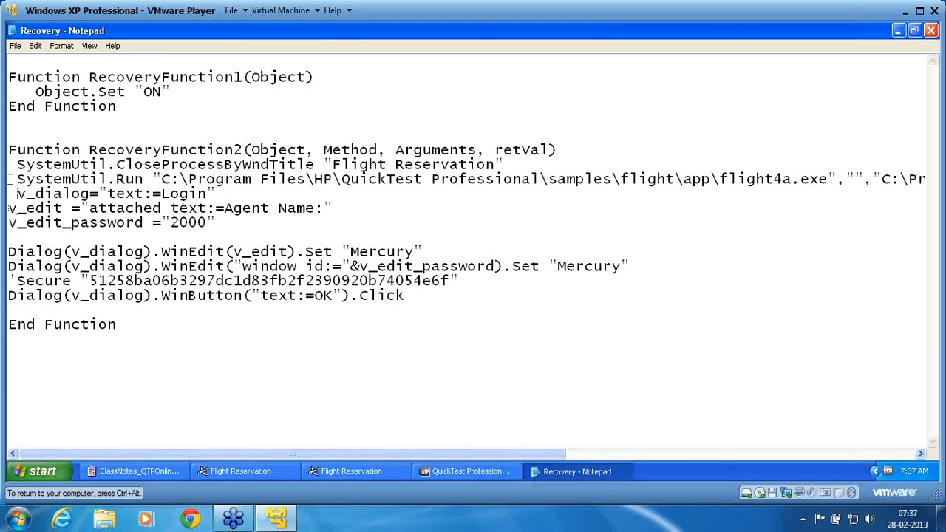
{"action": "key", "text": "Down"}
{"action": "key", "text": "Left"}
{"action": "key", "text": "Down"}
{"action": "key", "text": "Left"}
{"action": "key", "text": "Down"}
{"action": "key", "text": "Left"}
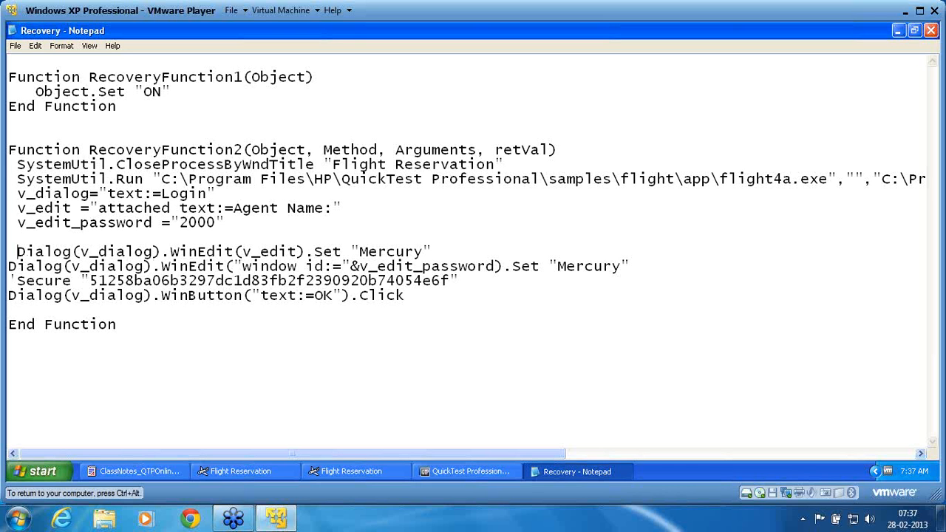
- Indent the Dialog and WinButton lines and delete the blank lines, including before End Function
{"action": "key", "text": "Up"}
{"action": "key", "text": "Delete"}
{"action": "key", "text": "Down"}
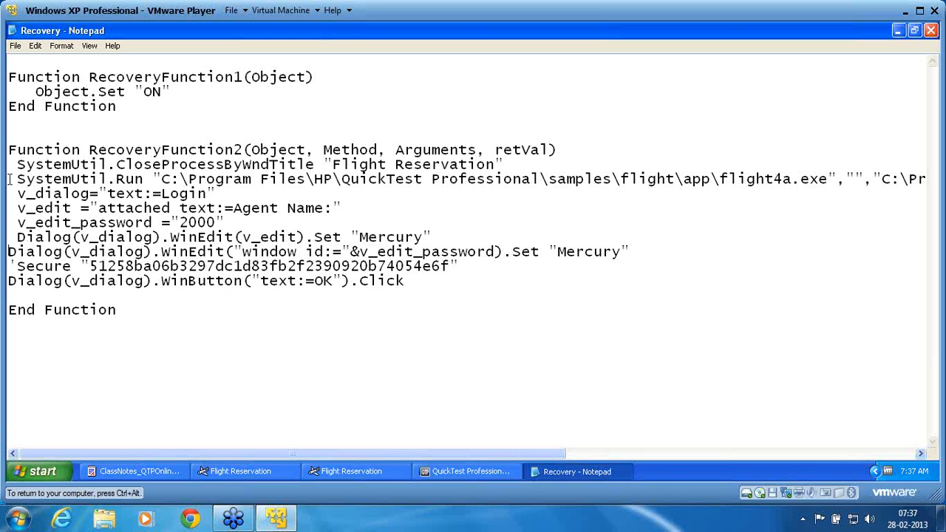
{"action": "key", "text": "Down"}
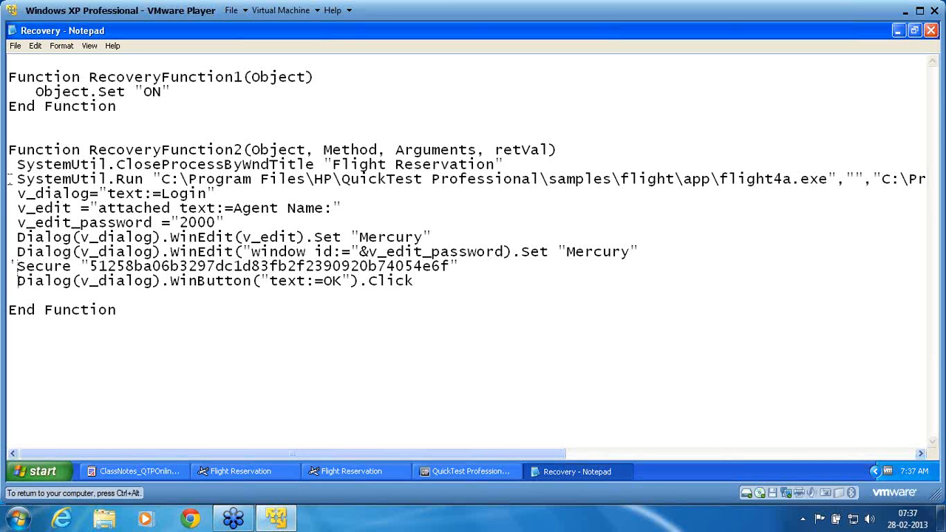
{"action": "key", "text": "Down"}
{"action": "key", "text": "Delete"}
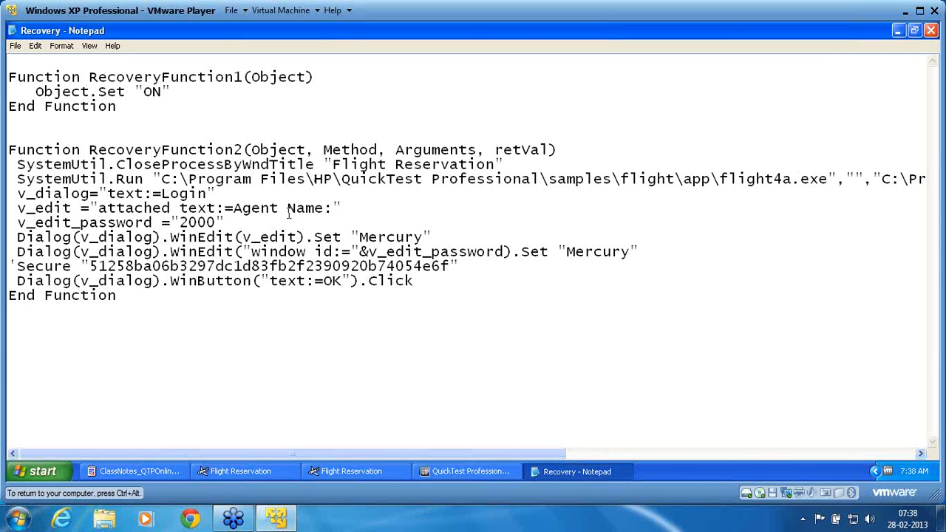
{"action": "left_click", "coordinate": [354, 237]}
- Save the edited Recovery.txt and exit Notepad
{"action": "key", "text": "alt+f"}
{"action": "key", "text": "s"}
{"action": "left_click", "coordinate": [15, 46]}
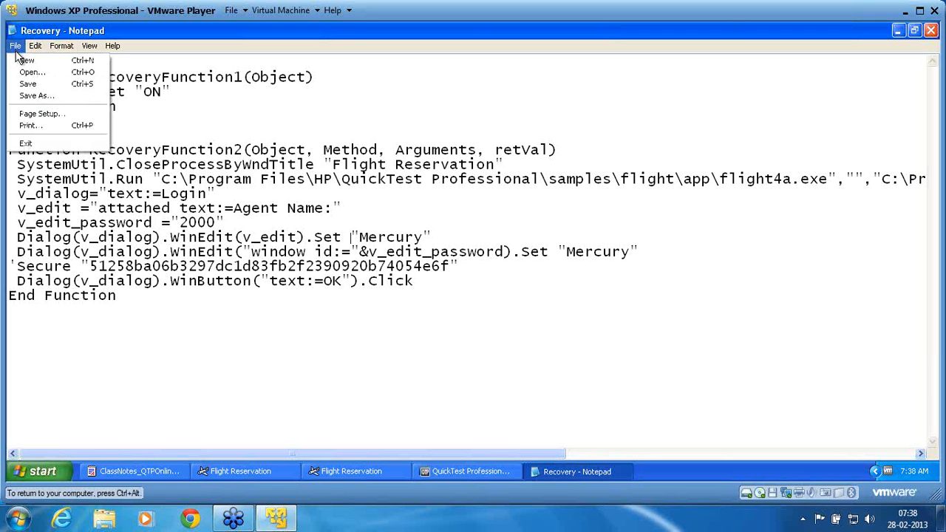
{"action": "left_click", "coordinate": [26, 143]}
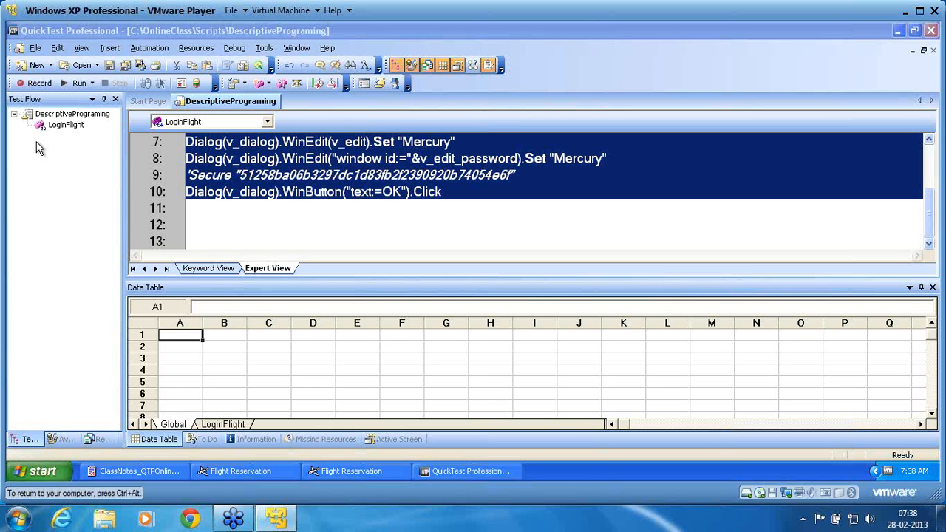
- Reopen the TRE test from the Open Test dialog in QuickTest Professional
{"action": "left_click", "coordinate": [80, 69]}
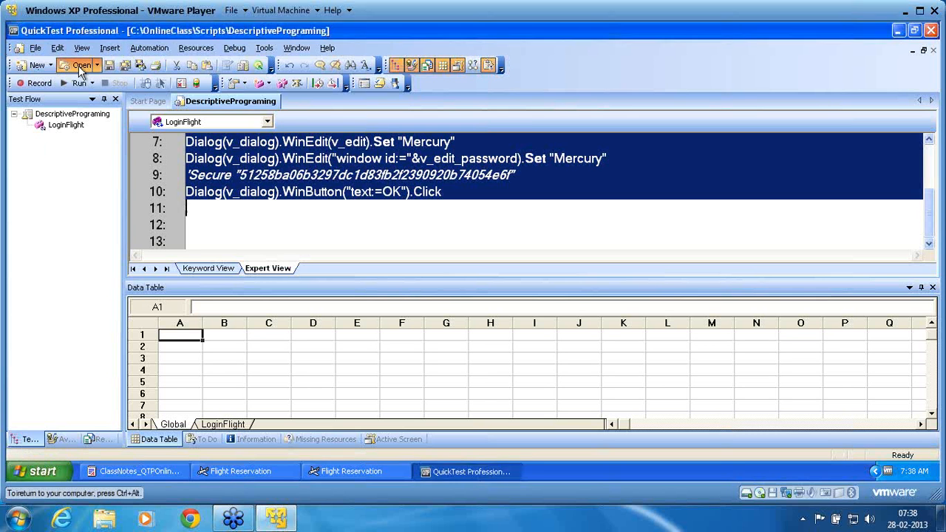
{"action": "left_click", "coordinate": [80, 66]}
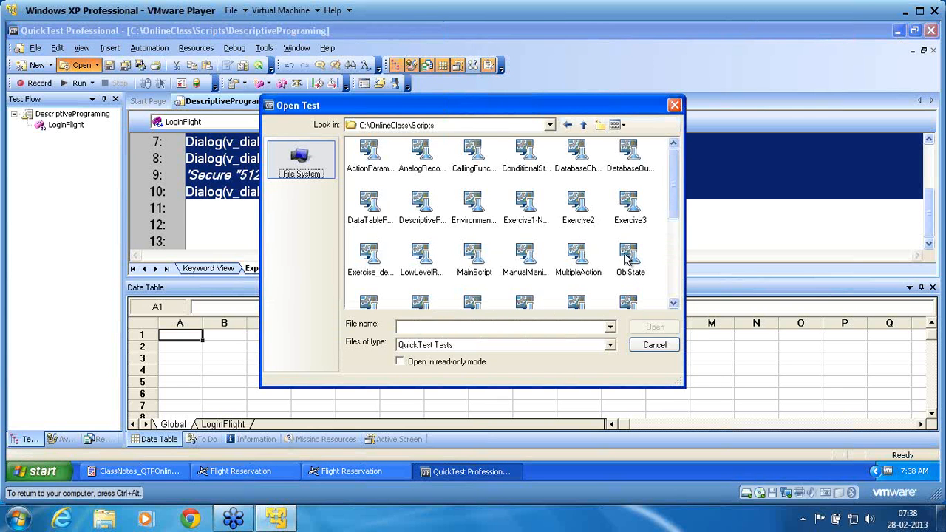
{"action": "left_click", "coordinate": [674, 275]}
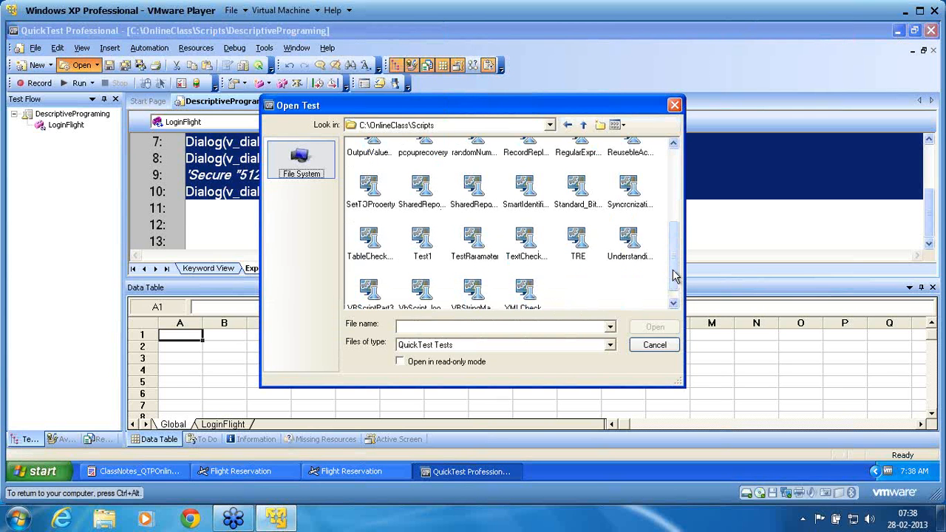
{"action": "left_click", "coordinate": [580, 240]}
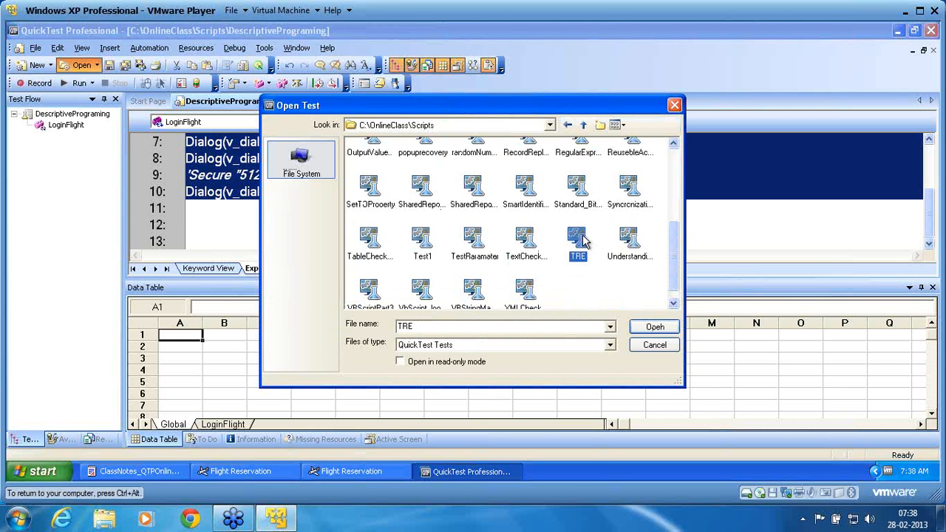
{"action": "left_click", "coordinate": [663, 326]}
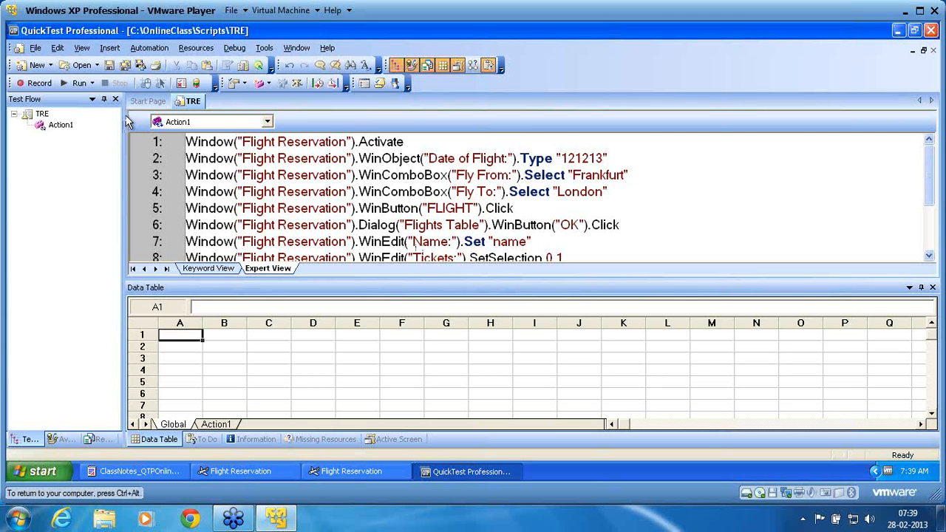
{"action": "left_click", "coordinate": [76, 84]}
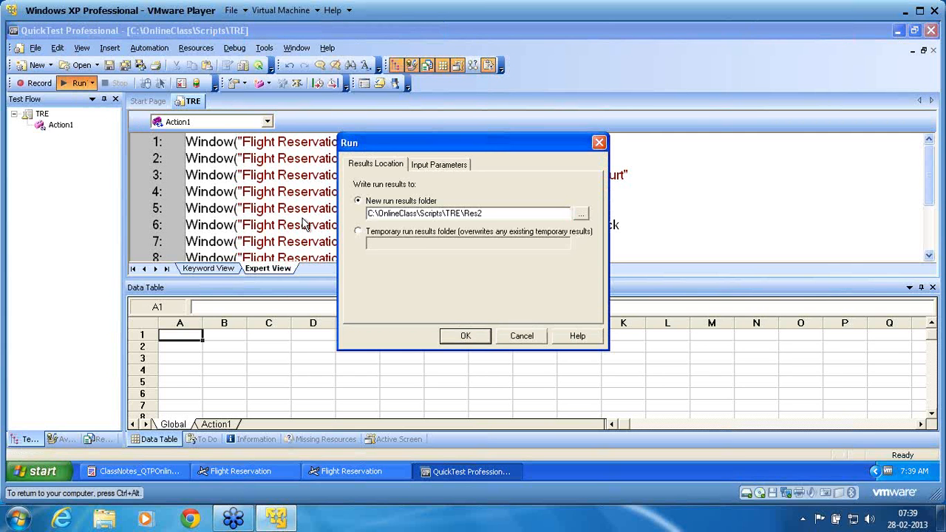
- Run TRE into results folder Res2, cancel the shut-down prompt and confirm the Flight Reservation login
{"action": "left_click", "coordinate": [464, 337]}
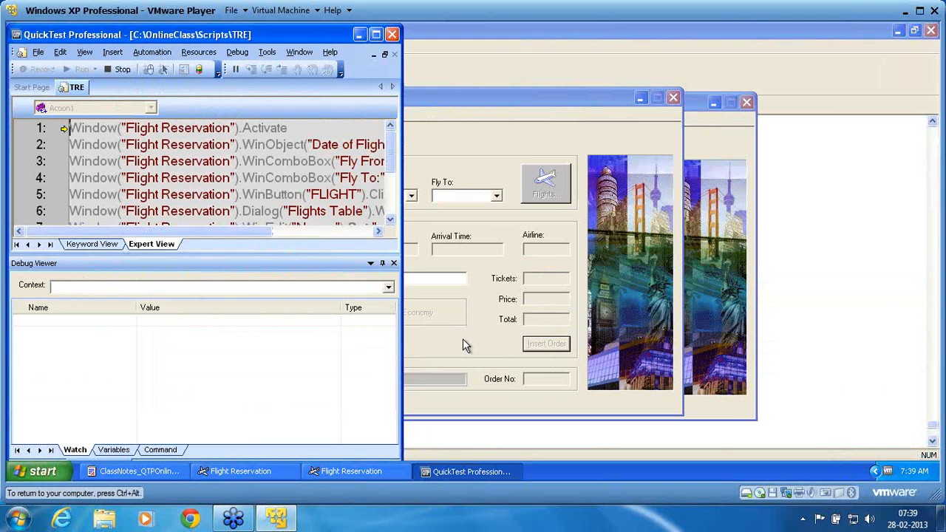
{"action": "key", "text": "alt+F4"}
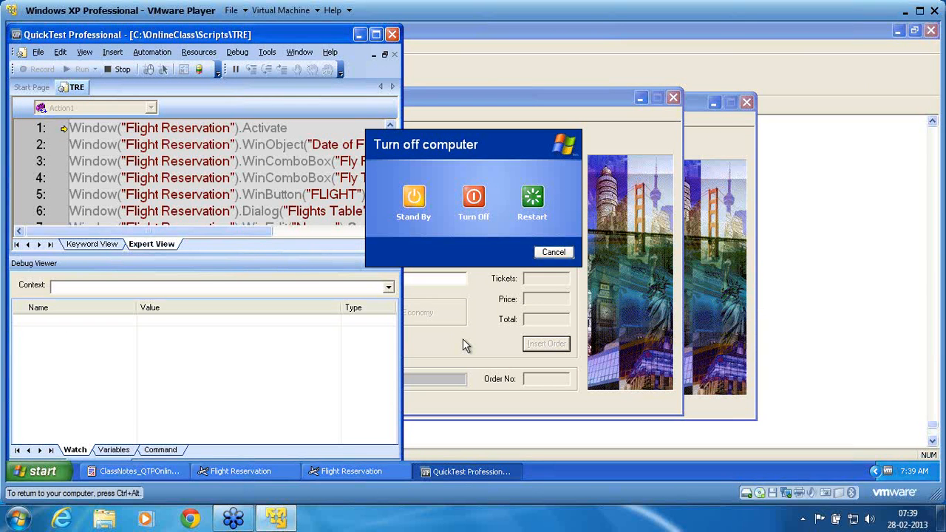
{"action": "left_click", "coordinate": [552, 253]}
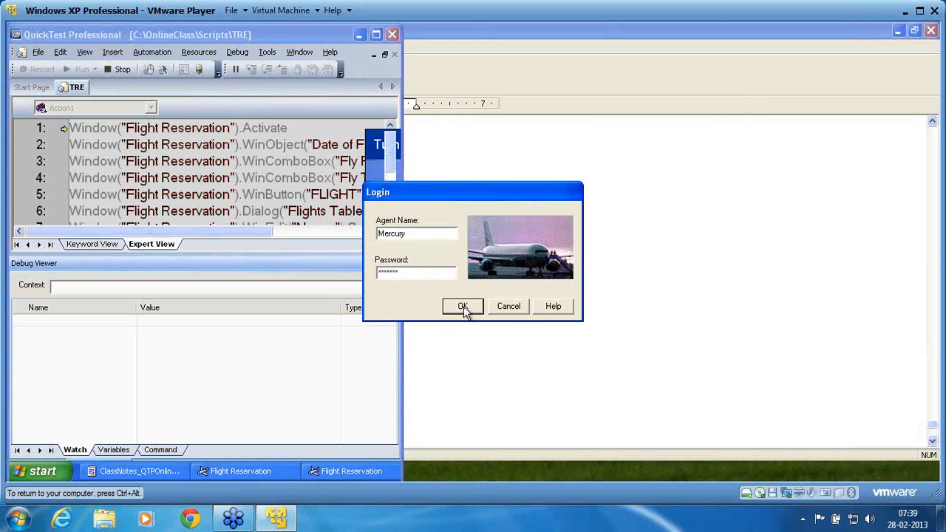
{"action": "left_click", "coordinate": [464, 306]}
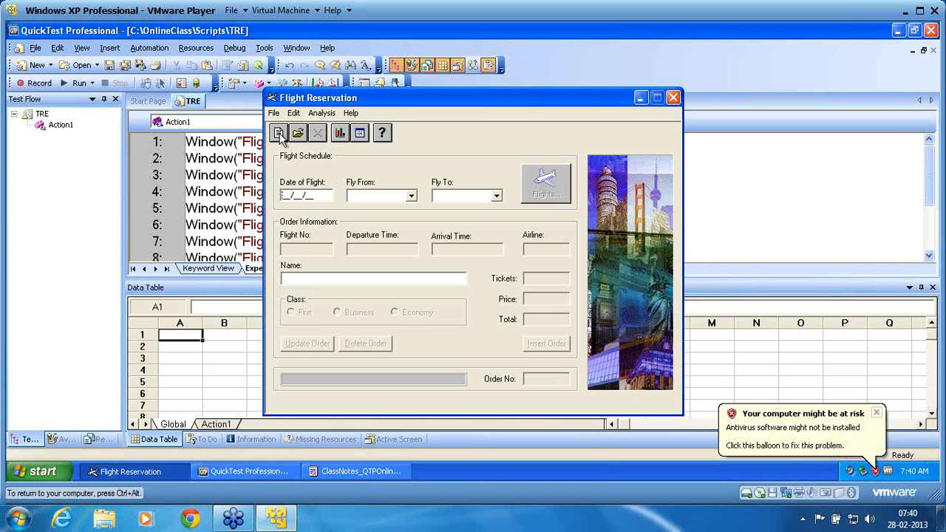
- Wait for the TRE run to finish, then go to the Resources menu
{"action": "left_click", "coordinate": [196, 48]}
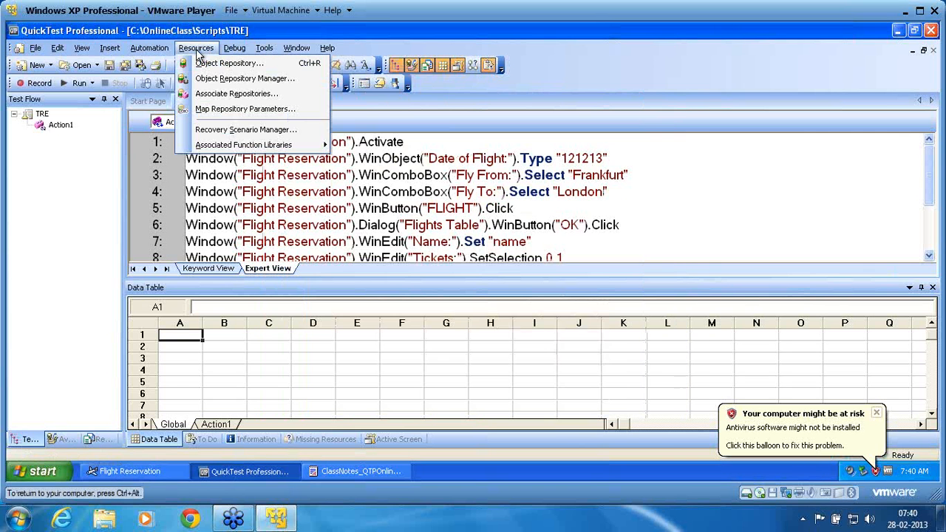
- Load Recovery_TRE.qrs in the Recovery Scenario Manager and start editing its TRE scenario
{"action": "left_click", "coordinate": [232, 134]}
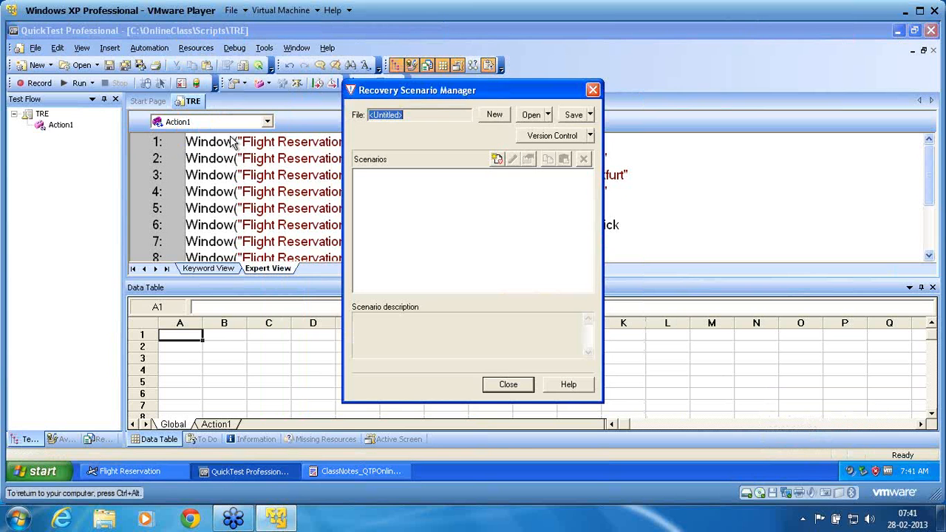
{"action": "left_click_drag", "start_coordinate": [444, 91], "coordinate": [388, 127]}
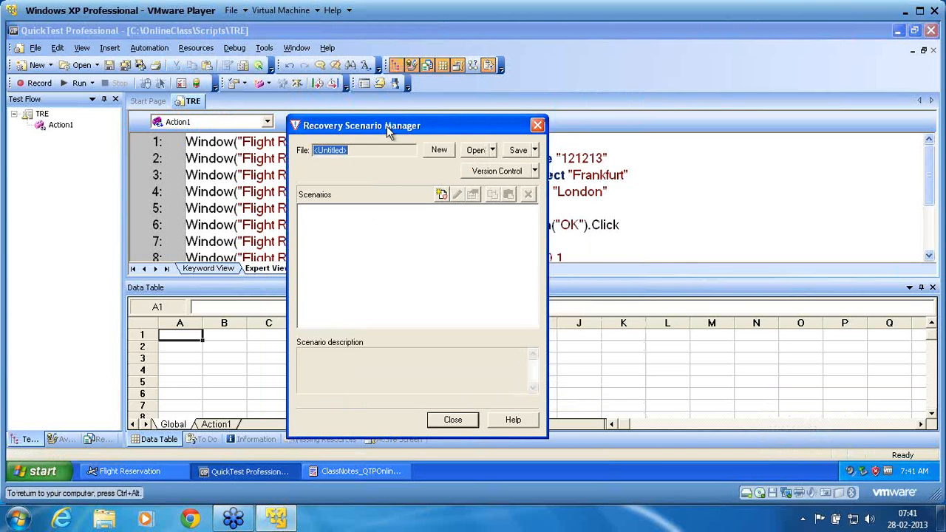
{"action": "left_click", "coordinate": [476, 150]}
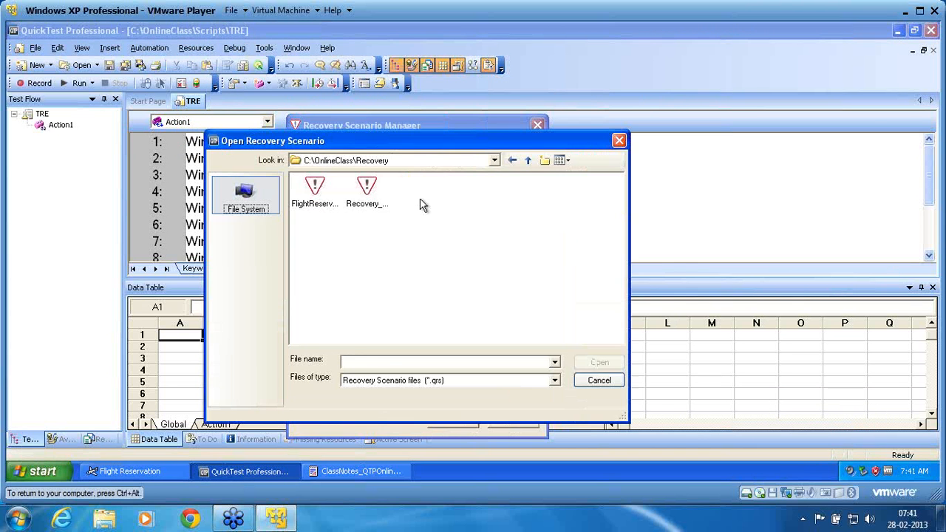
{"action": "left_click", "coordinate": [367, 207]}
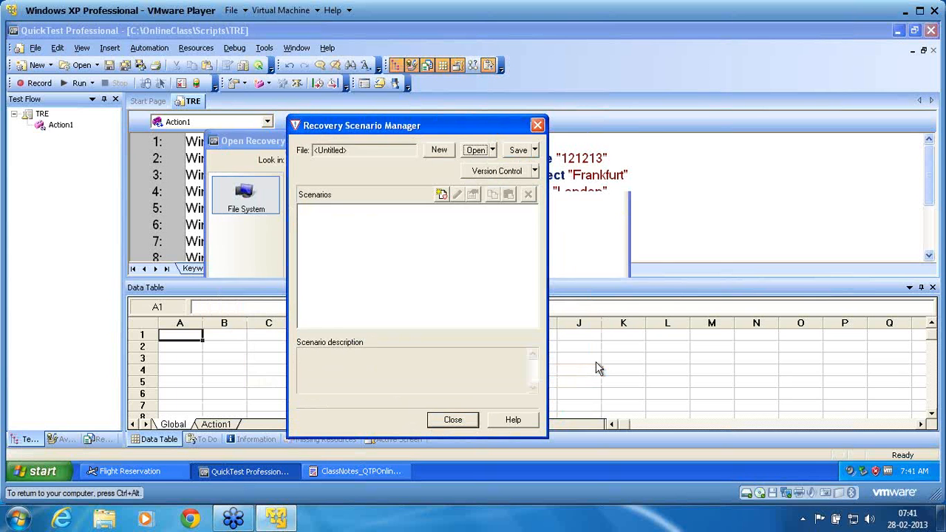
{"action": "left_click", "coordinate": [599, 365]}
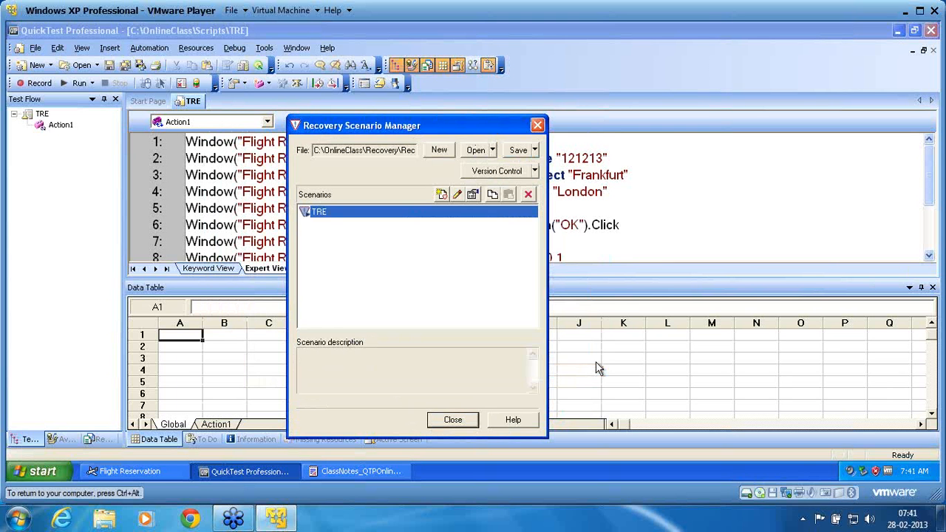
{"action": "left_click", "coordinate": [456, 200]}
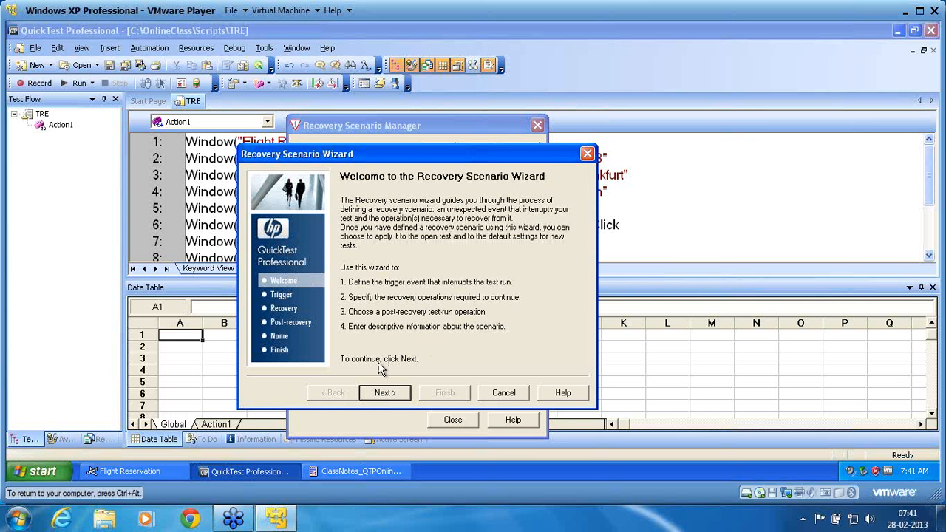
- Keep the test run error trigger and delete the RecoveryFunction2 function call operation
{"action": "left_click", "coordinate": [381, 394]}
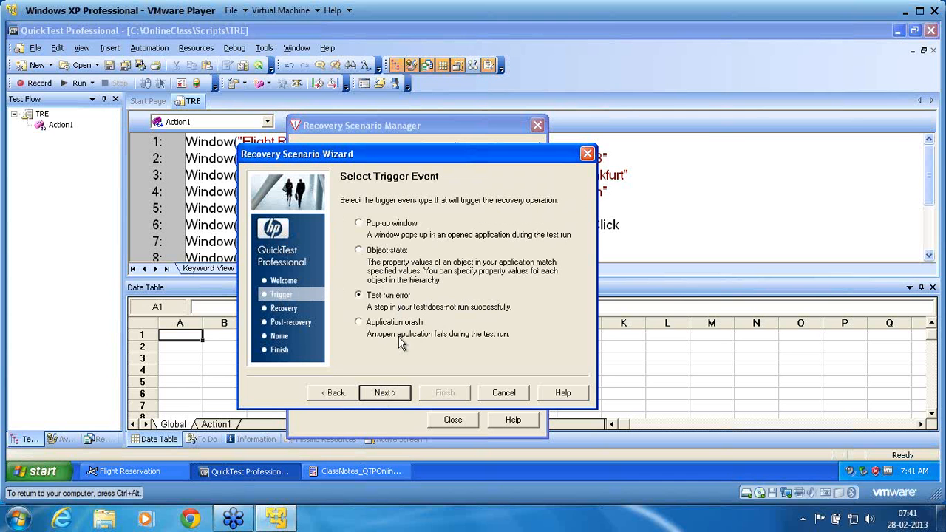
{"action": "left_click", "coordinate": [384, 393]}
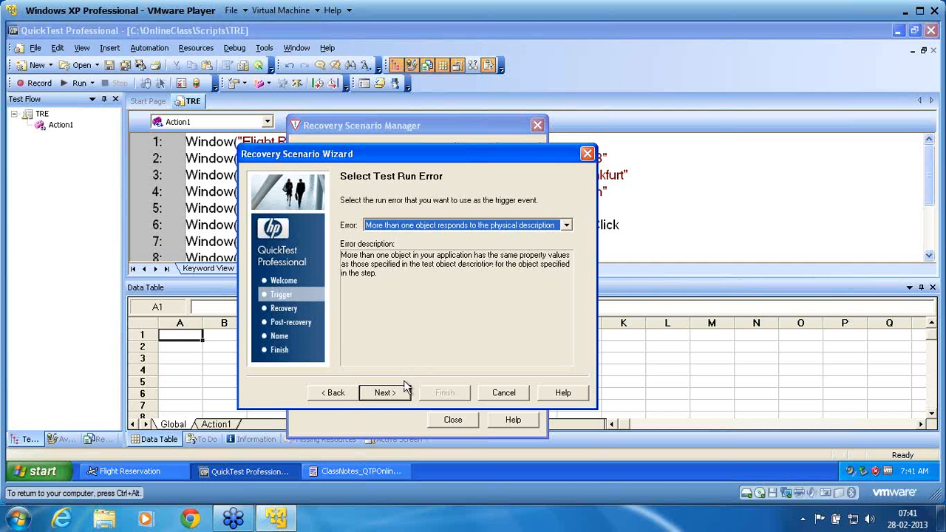
{"action": "left_click", "coordinate": [384, 392]}
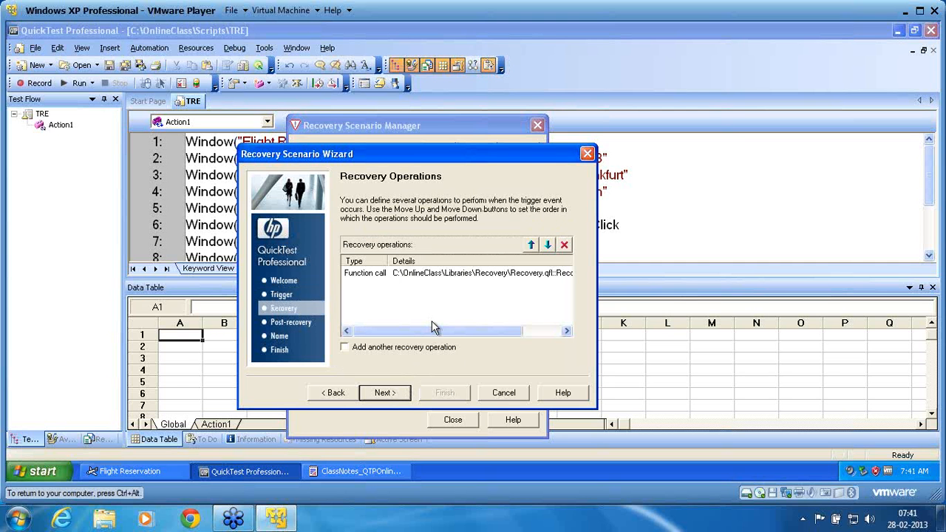
{"action": "left_click", "coordinate": [427, 275]}
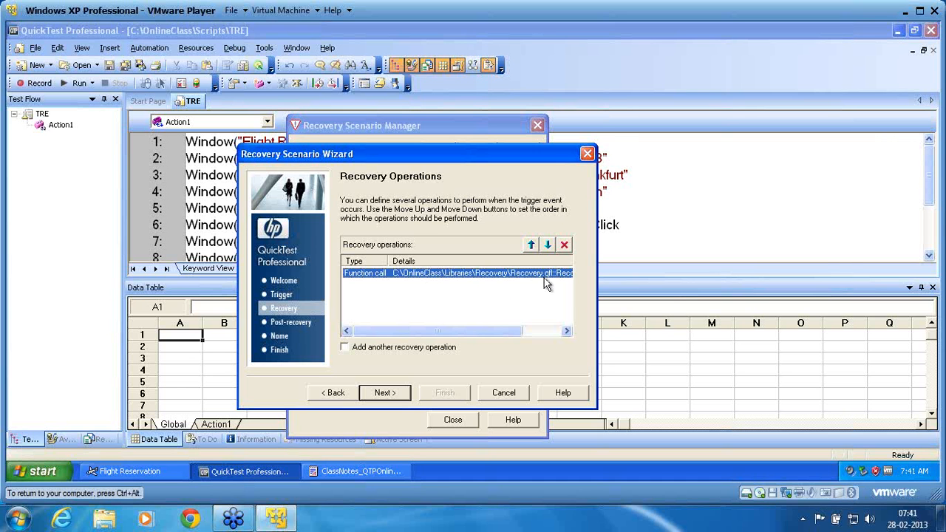
{"action": "left_click_drag", "start_coordinate": [486, 332], "coordinate": [539, 332]}
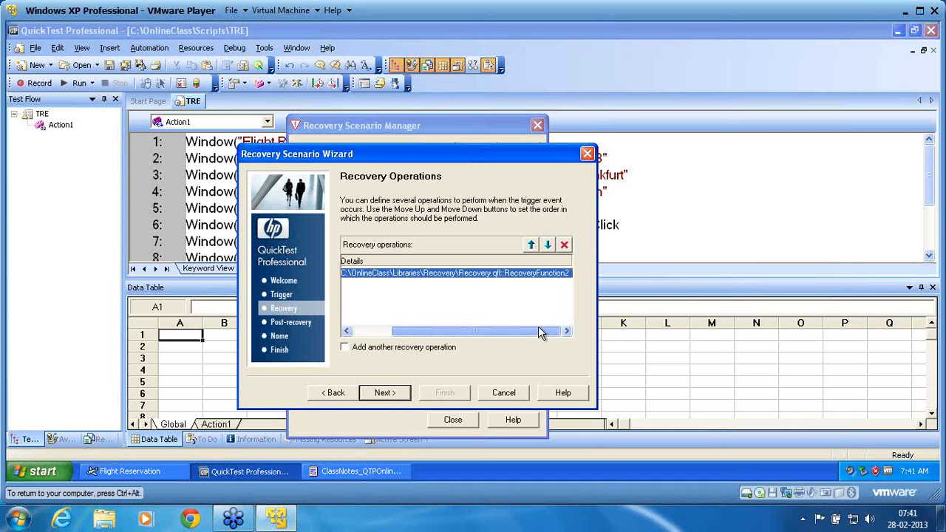
{"action": "left_click", "coordinate": [564, 245]}
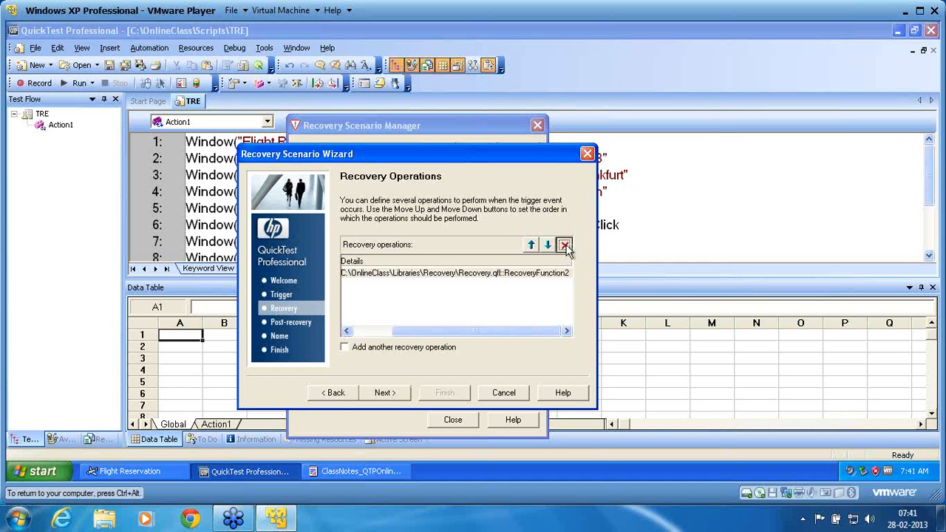
- Add a function-call recovery operation that runs RecoveryFunction2 from the Recovery.qfl library
{"action": "left_click", "coordinate": [394, 392]}
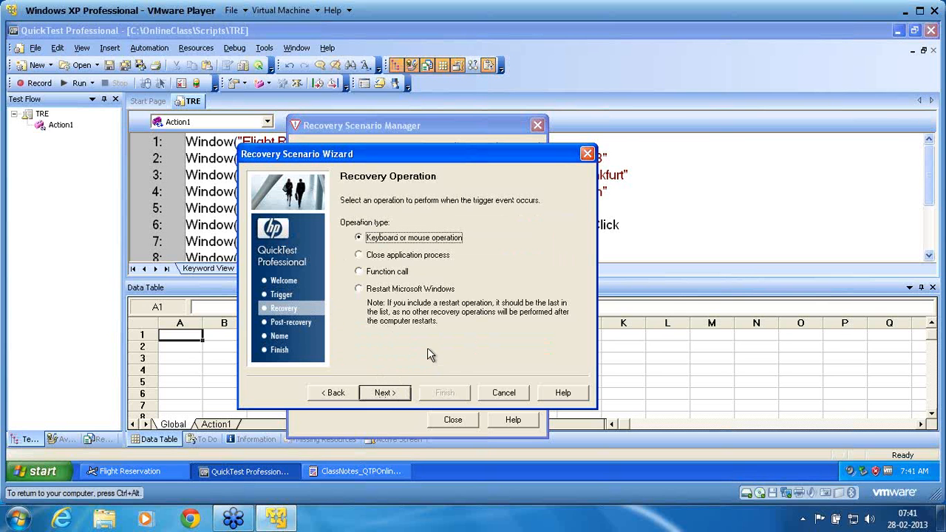
{"action": "left_click", "coordinate": [381, 278]}
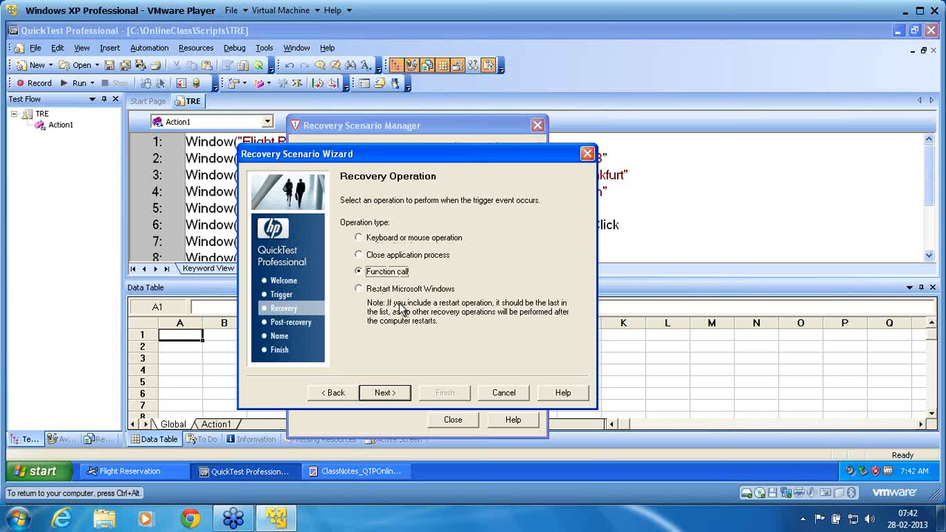
{"action": "left_click", "coordinate": [377, 396]}
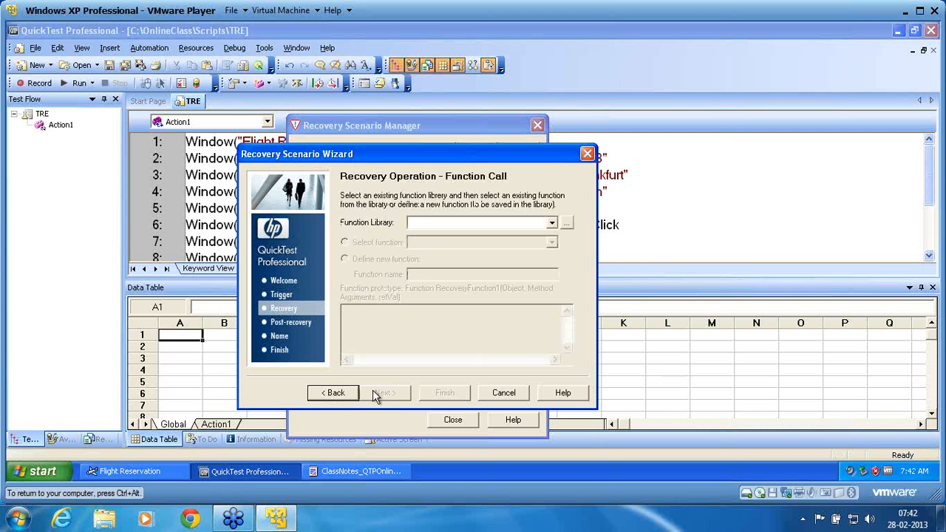
{"action": "left_click", "coordinate": [552, 224]}
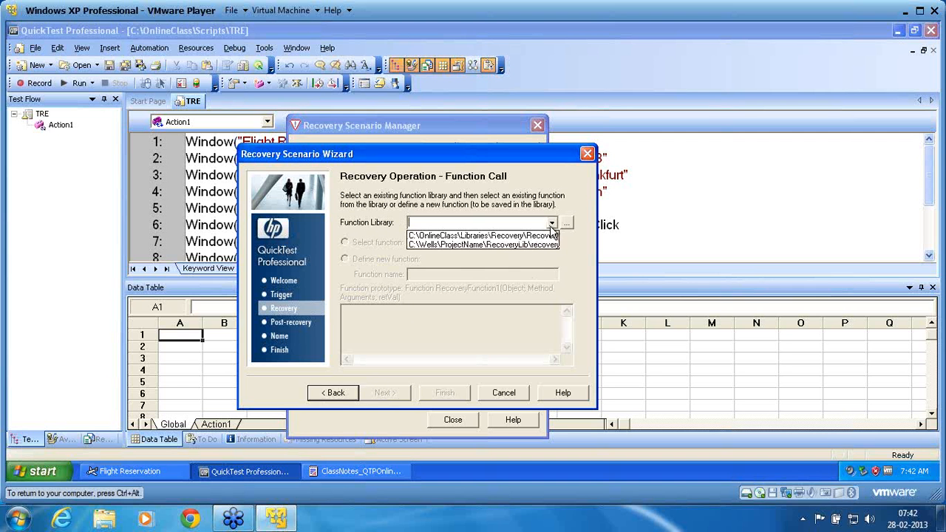
{"action": "left_click", "coordinate": [547, 235]}
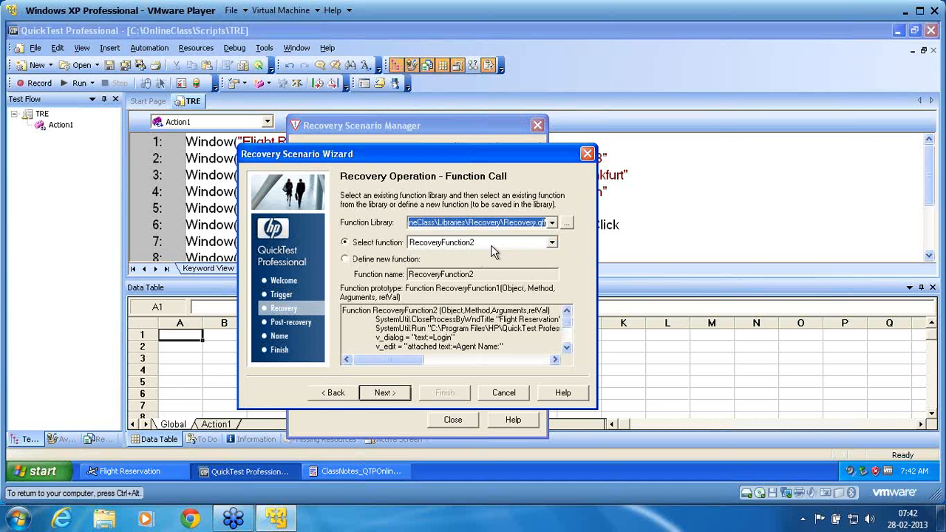
{"action": "left_click", "coordinate": [551, 243]}
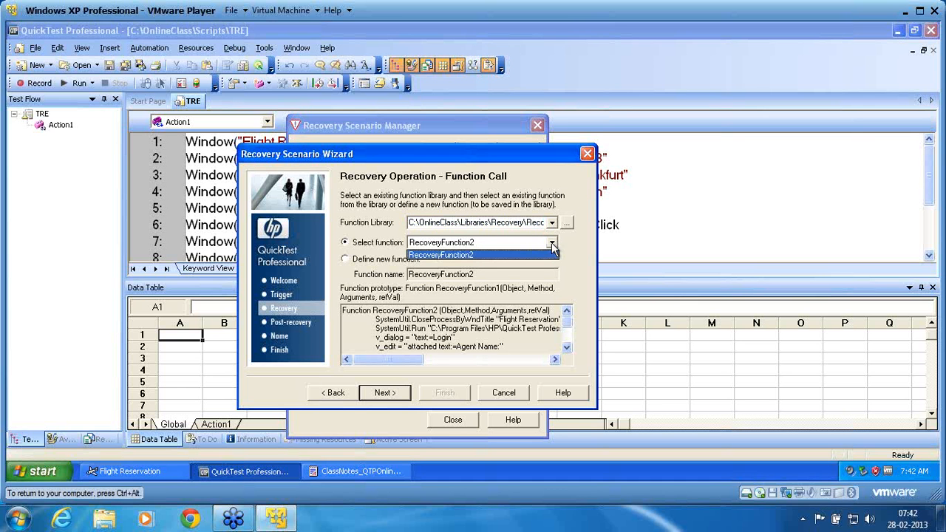
{"action": "left_click", "coordinate": [525, 243]}
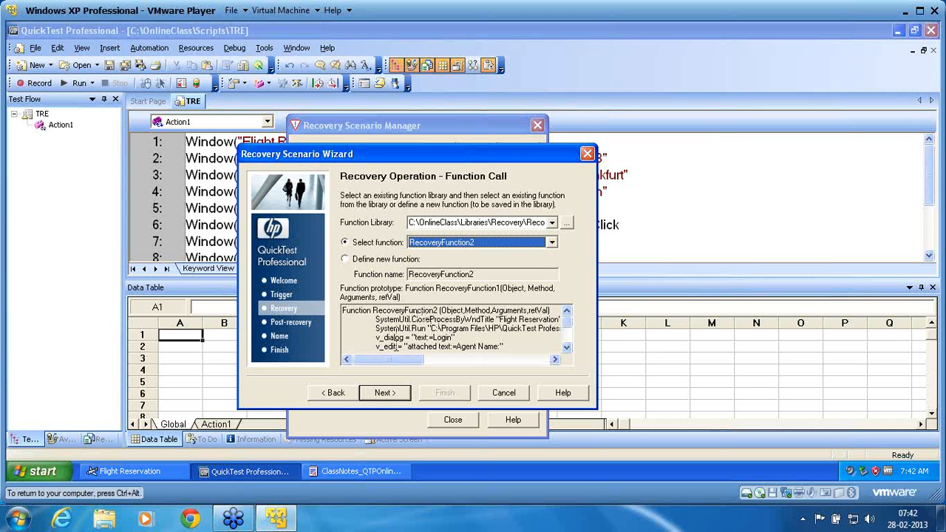
{"action": "left_click", "coordinate": [374, 403]}
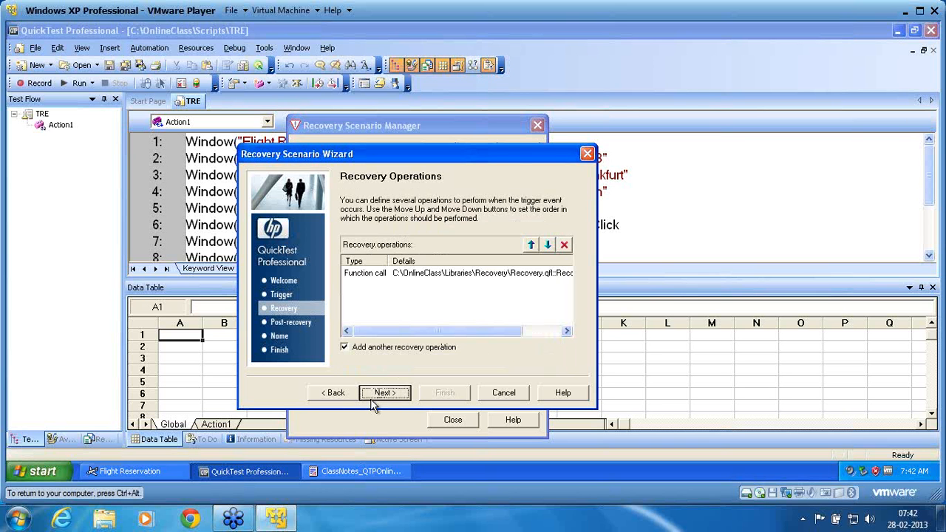
- Finish the TRE scenario with no further operations, keeping 'Restart current test run' and the name TRE, then close the manager
{"action": "left_click", "coordinate": [354, 350]}
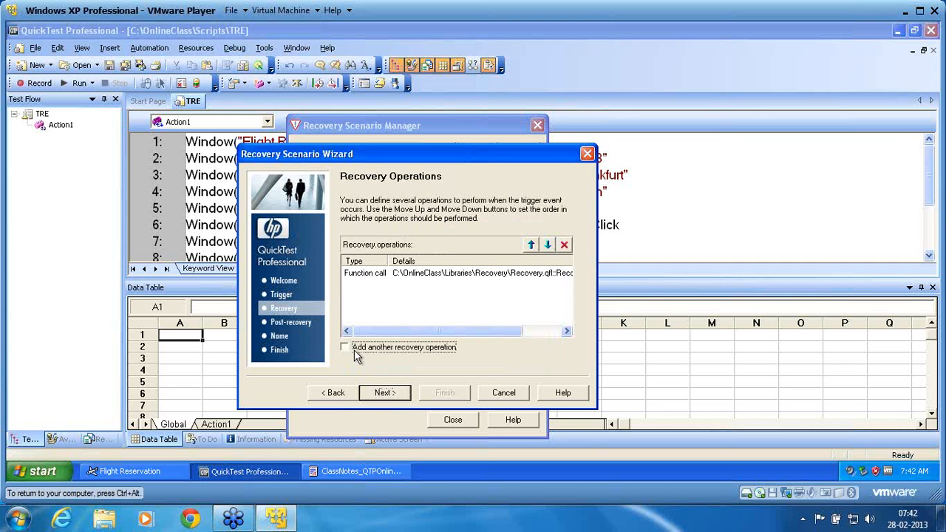
{"action": "left_click", "coordinate": [380, 394]}
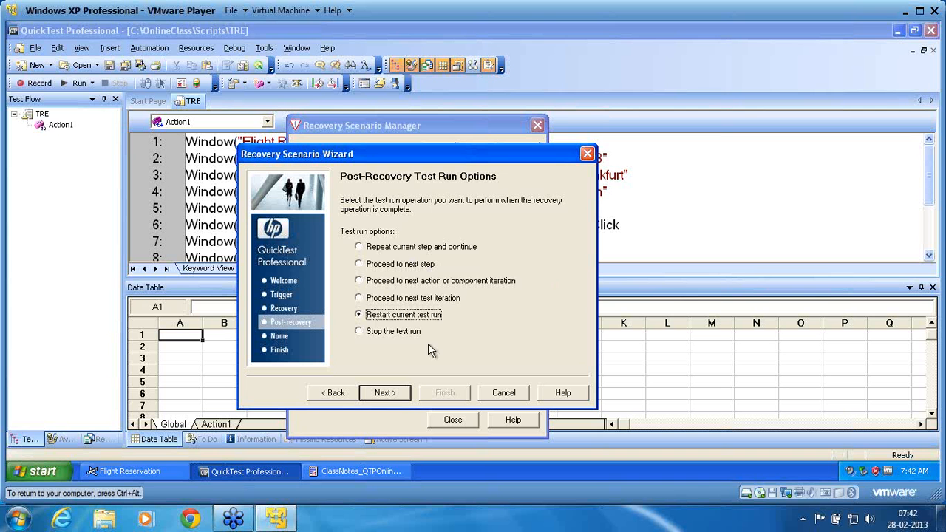
{"action": "left_click", "coordinate": [384, 396]}
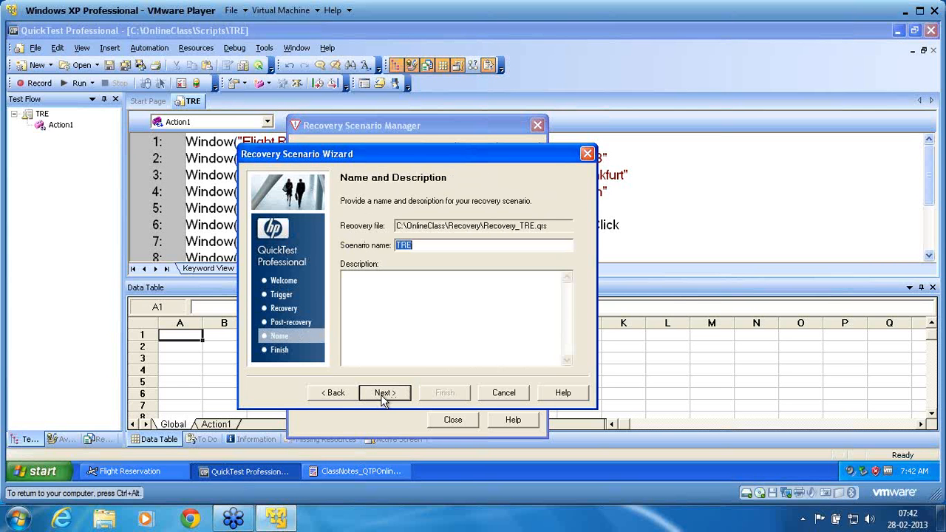
{"action": "left_click", "coordinate": [384, 396]}
{"action": "left_click", "coordinate": [432, 393]}
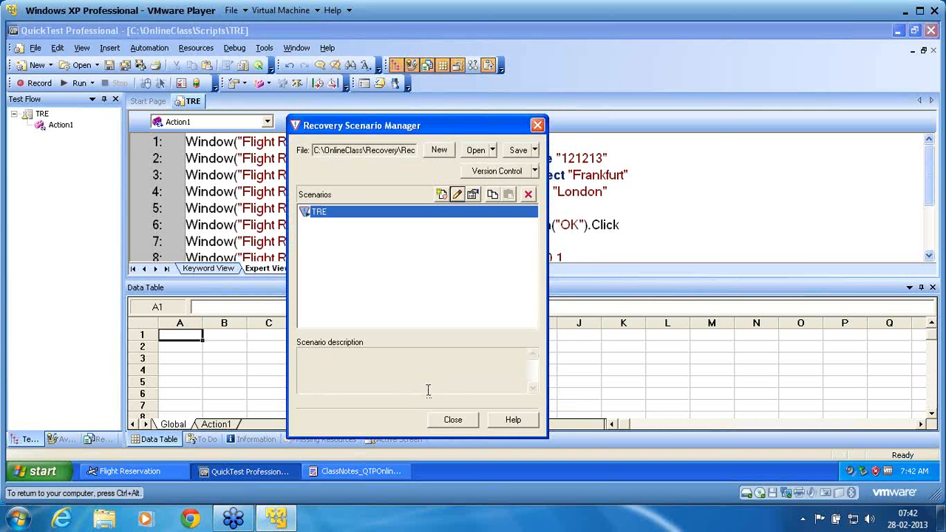
{"action": "left_click", "coordinate": [449, 418]}
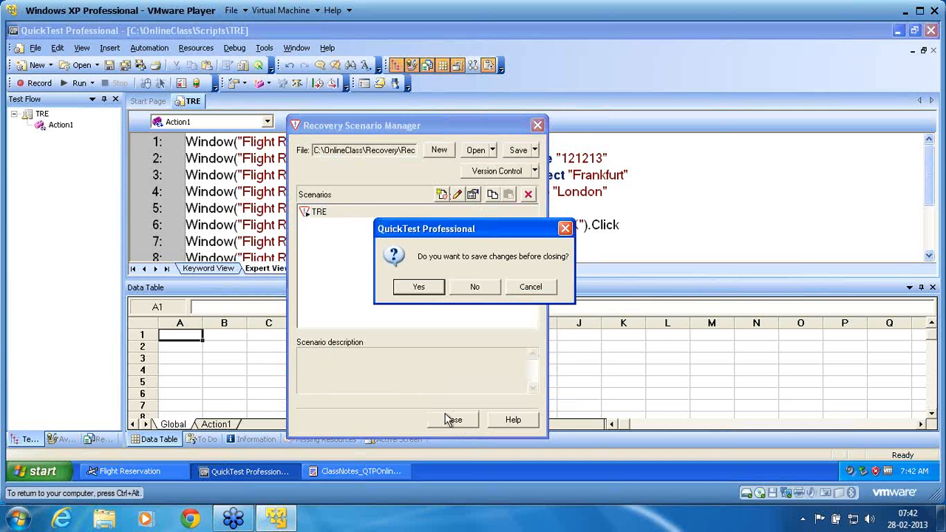
- Answer Yes to save the recovery scenario changes
{"action": "left_click", "coordinate": [419, 287]}
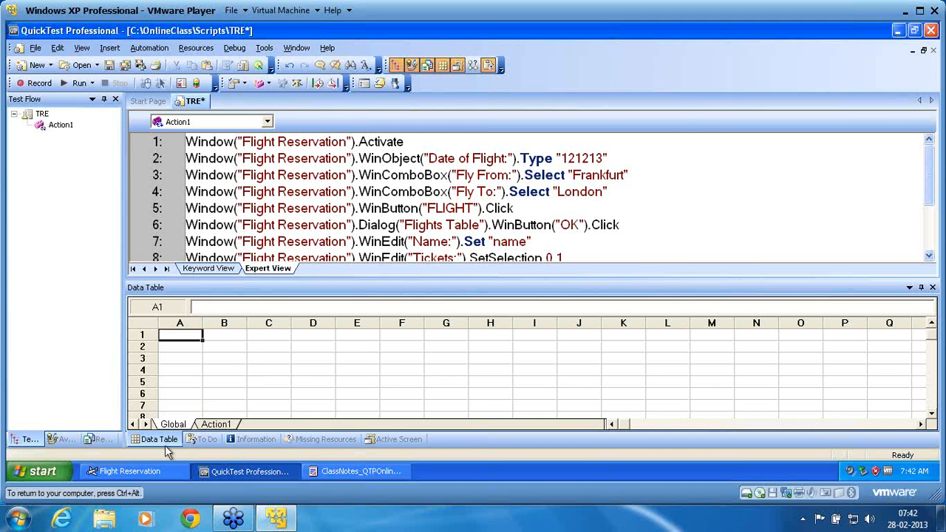
- Launch a new Flight Reservation session from the Start menu and log in with the agent name and password
{"action": "left_click", "coordinate": [163, 471]}
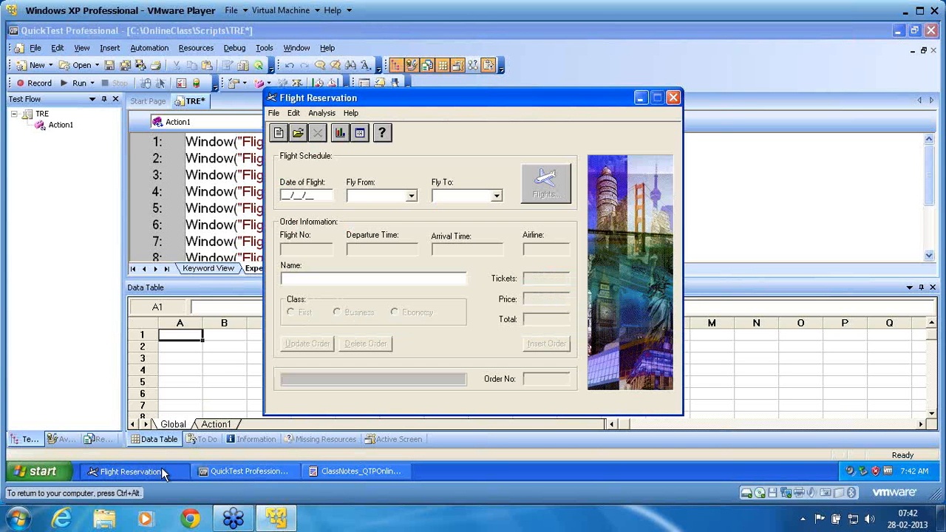
{"action": "left_click", "coordinate": [35, 473]}
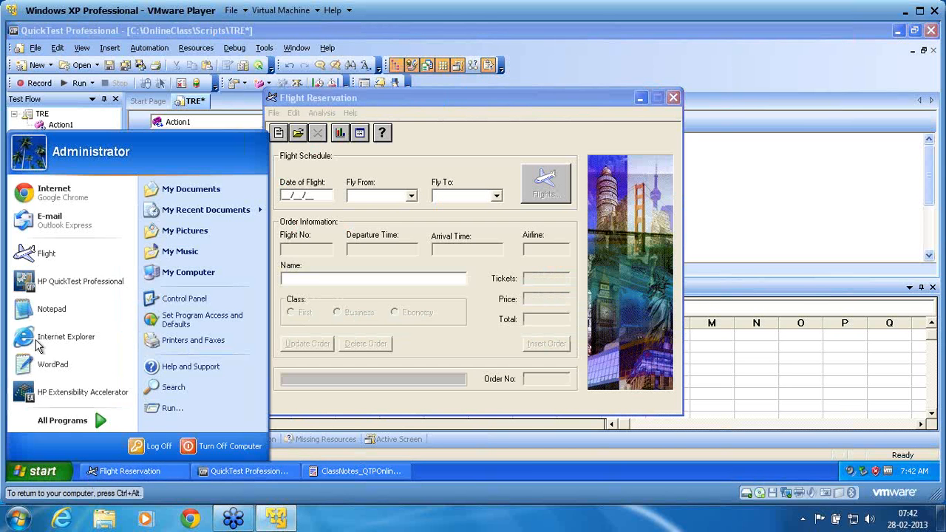
{"action": "left_click", "coordinate": [50, 254]}
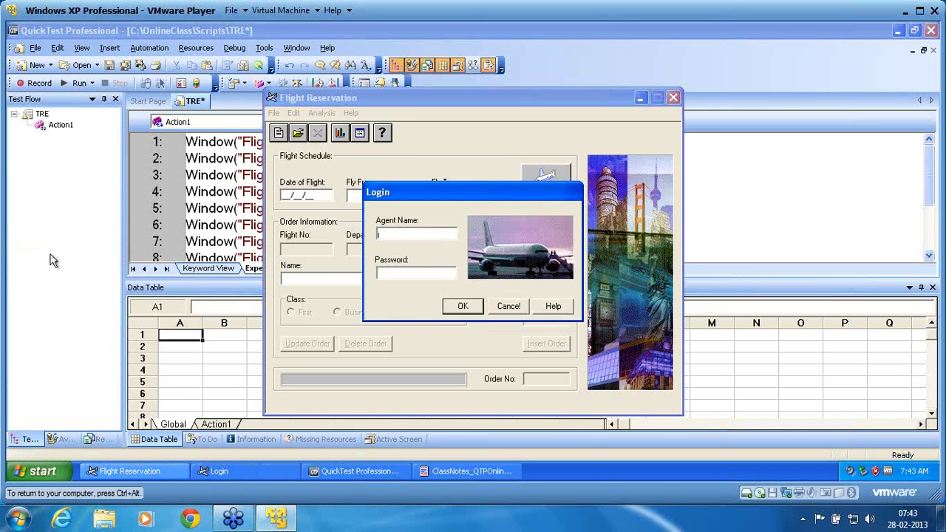
{"action": "left_click", "coordinate": [432, 253]}
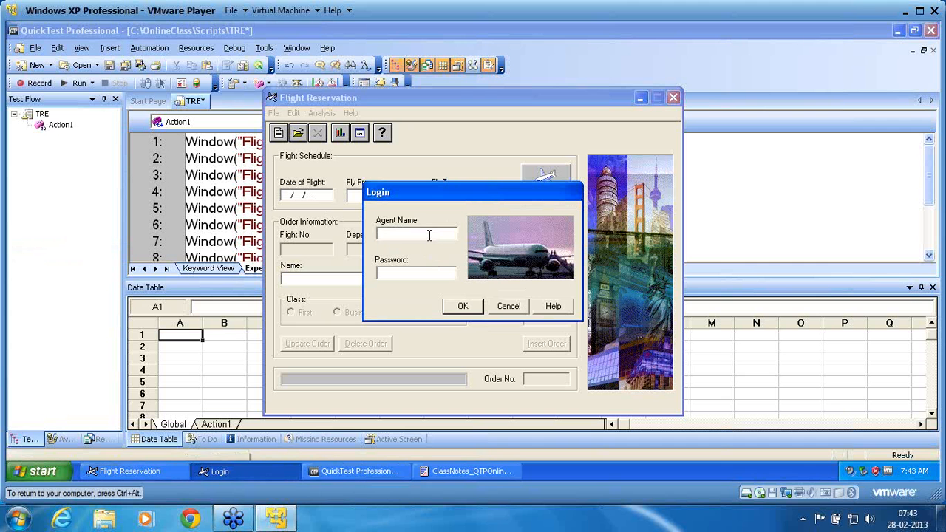
{"action": "type", "text": "mercury"}
{"action": "key", "text": "Tab"}
{"action": "type", "text": "mercury"}
{"action": "key", "text": "Return"}
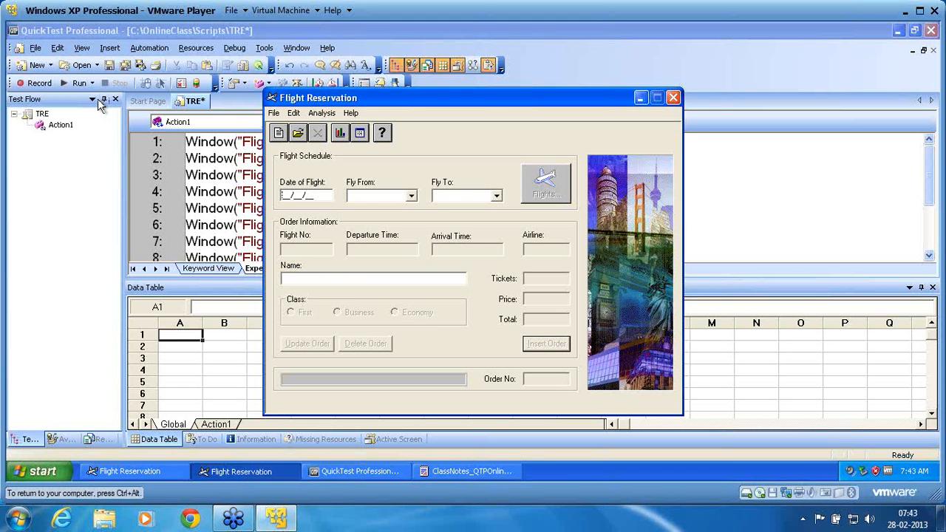
{"action": "left_click", "coordinate": [75, 84]}
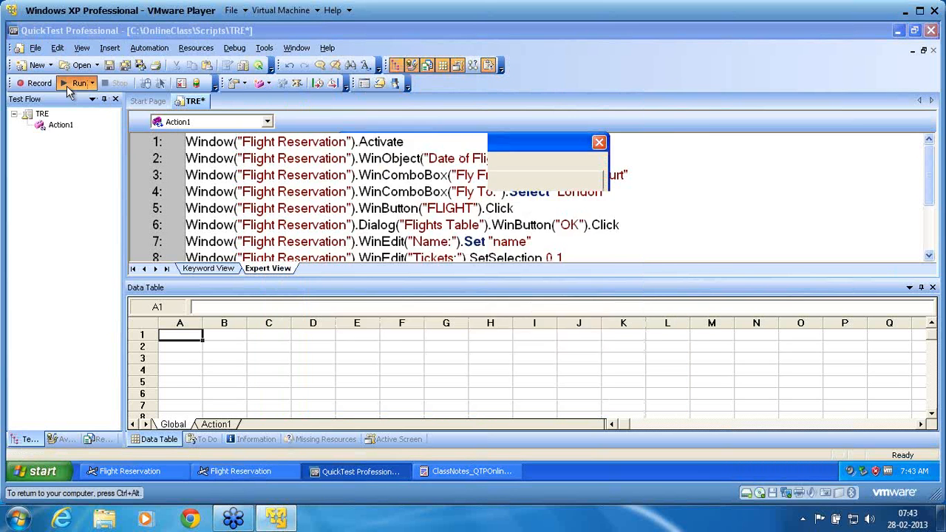
- Run the TRE test to completion, accepting the default results location
{"action": "left_click", "coordinate": [463, 336]}
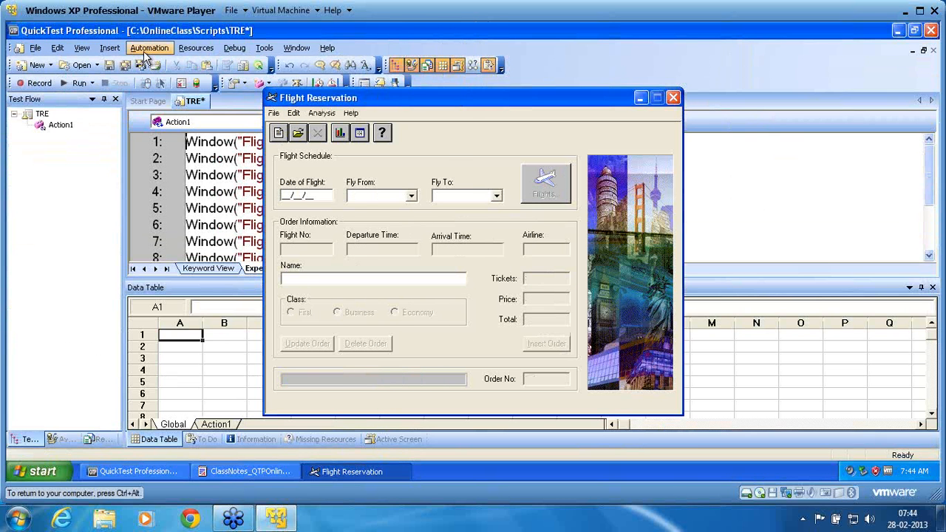
{"action": "left_click", "coordinate": [146, 48]}
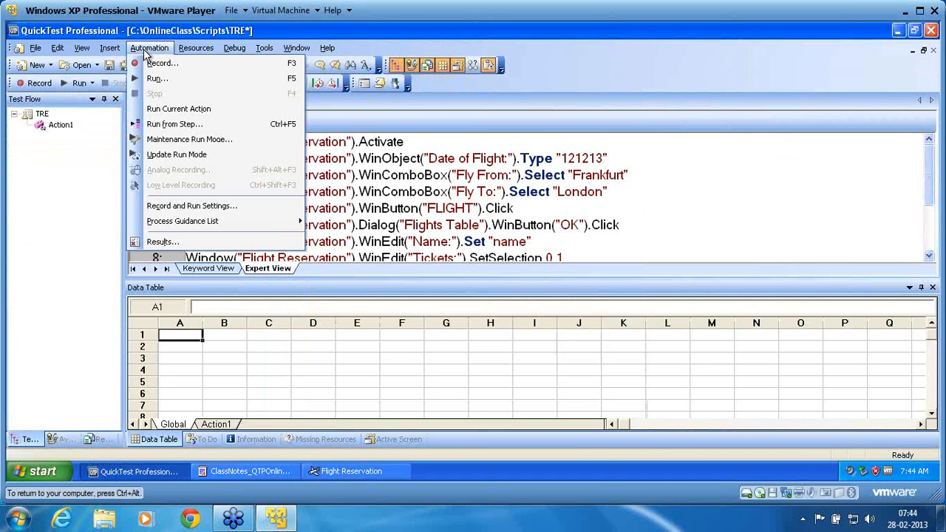
- Open Res3#PostRecovery#1 in HP Run Results Viewer via Automation > Results
{"action": "left_click", "coordinate": [161, 243]}
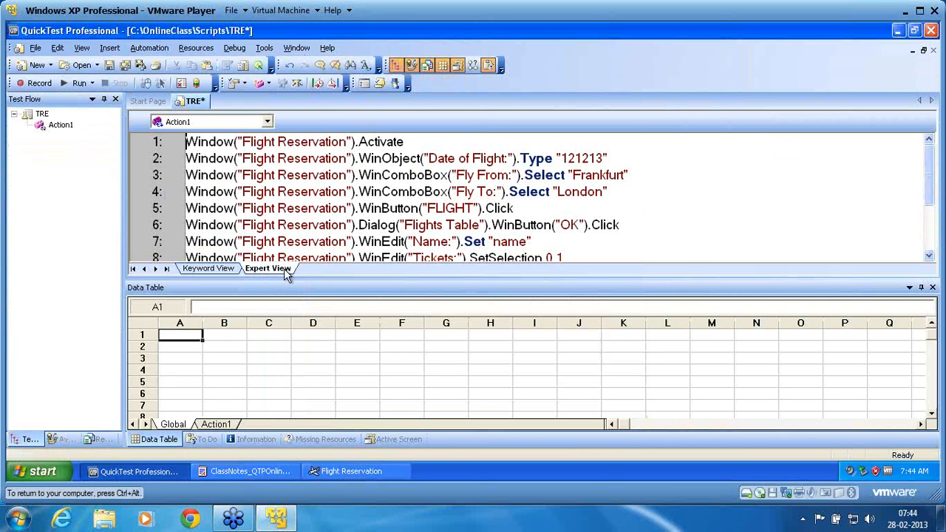
{"action": "key", "text": "alt"}
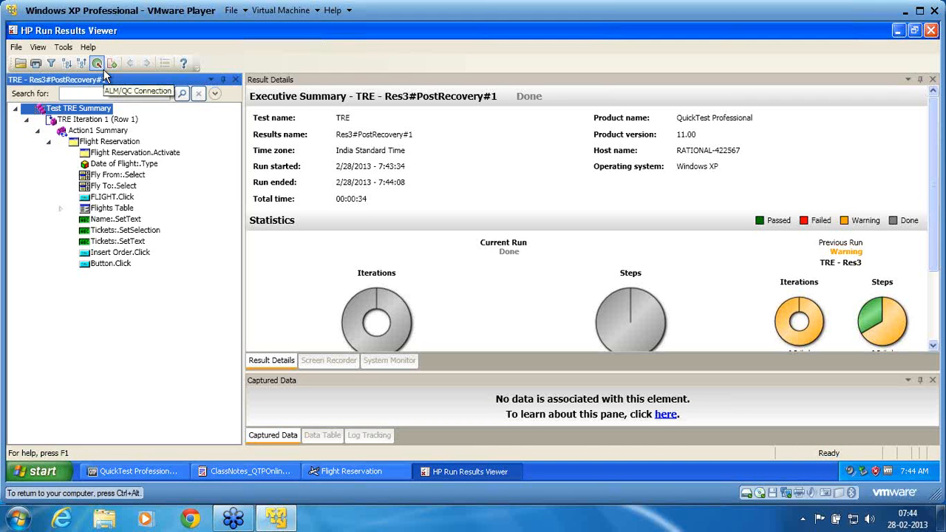
- Open the Res3 run of the TRE test from C:\OnlineClass\Scripts\TRE
{"action": "left_click", "coordinate": [21, 64]}
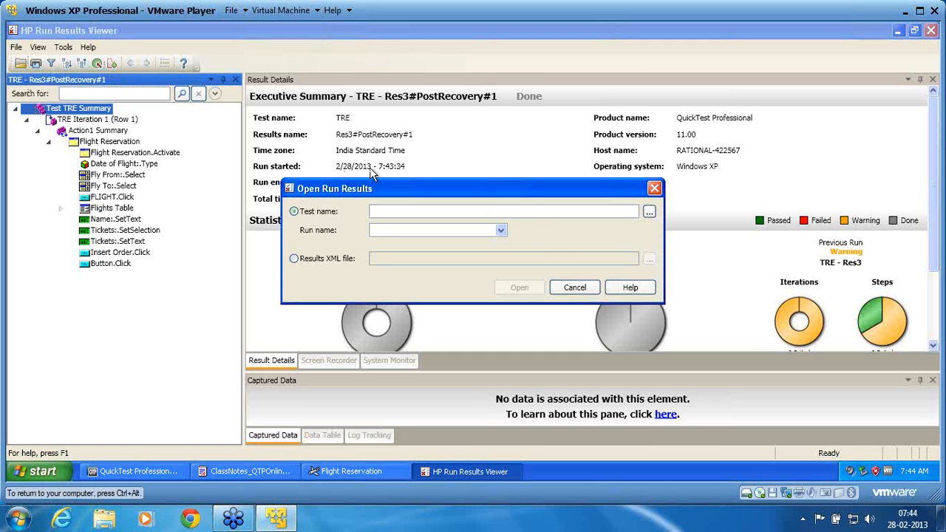
{"action": "left_click", "coordinate": [648, 212]}
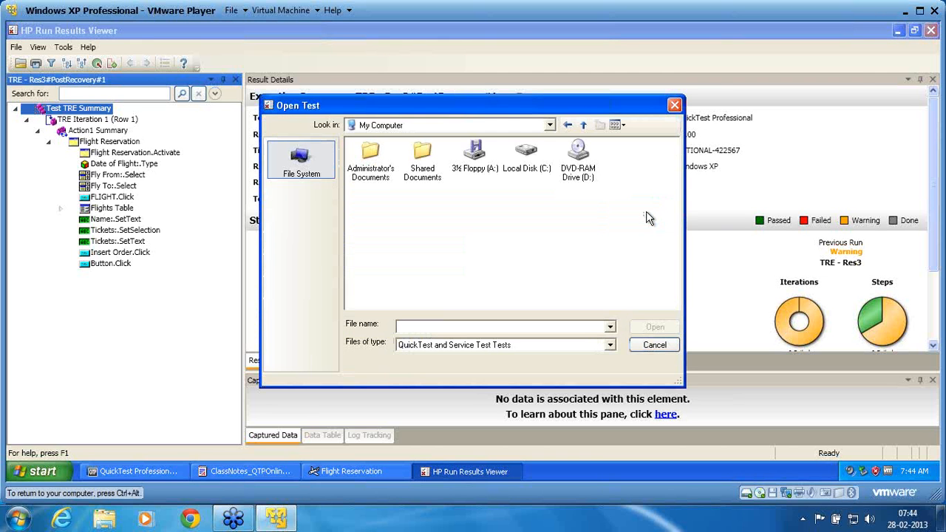
{"action": "double_click", "coordinate": [522, 173]}
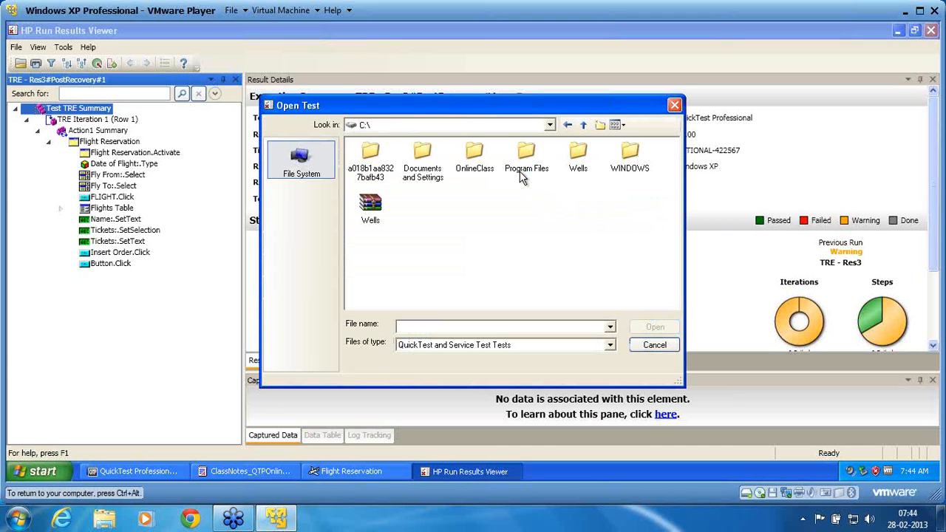
{"action": "double_click", "coordinate": [477, 169]}
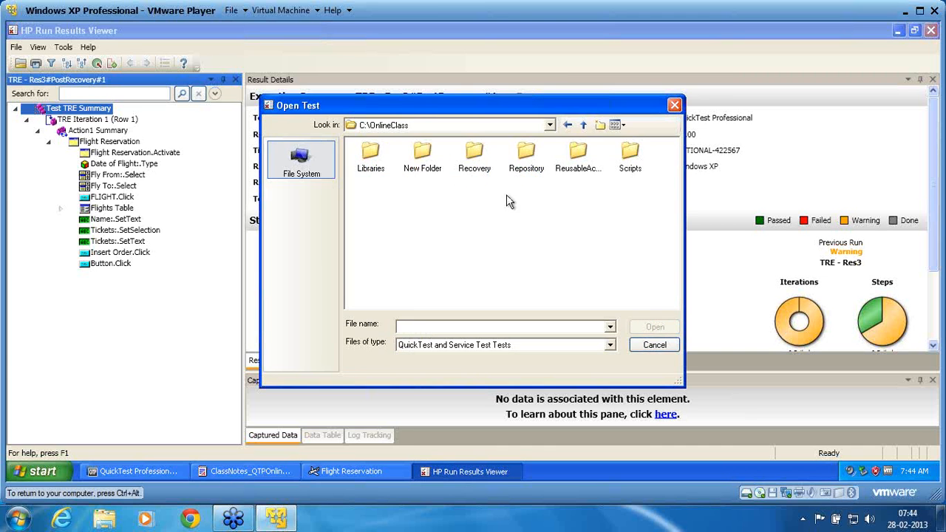
{"action": "double_click", "coordinate": [630, 167]}
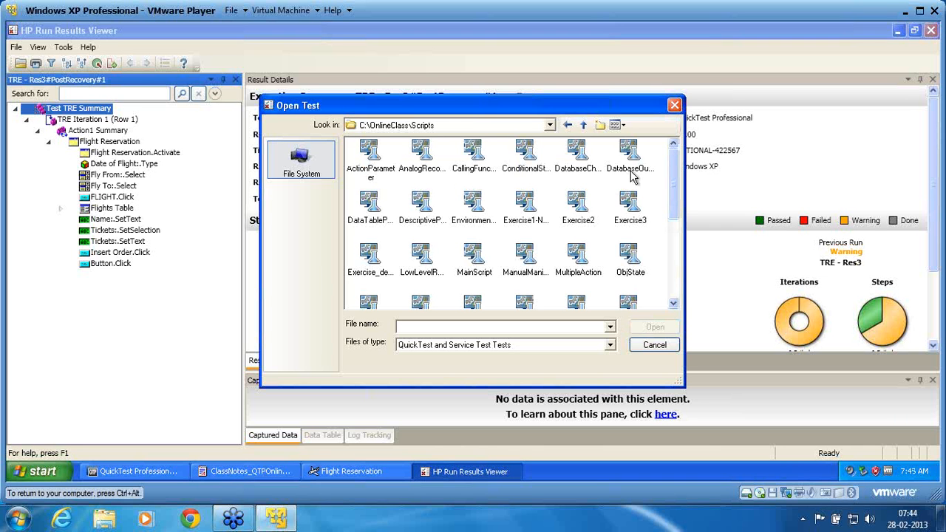
{"action": "left_click", "coordinate": [674, 263]}
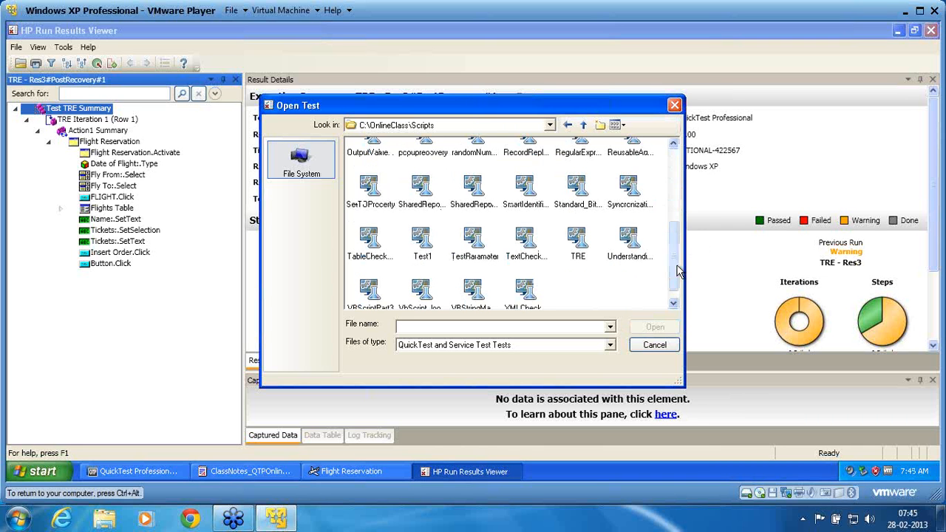
{"action": "double_click", "coordinate": [580, 239]}
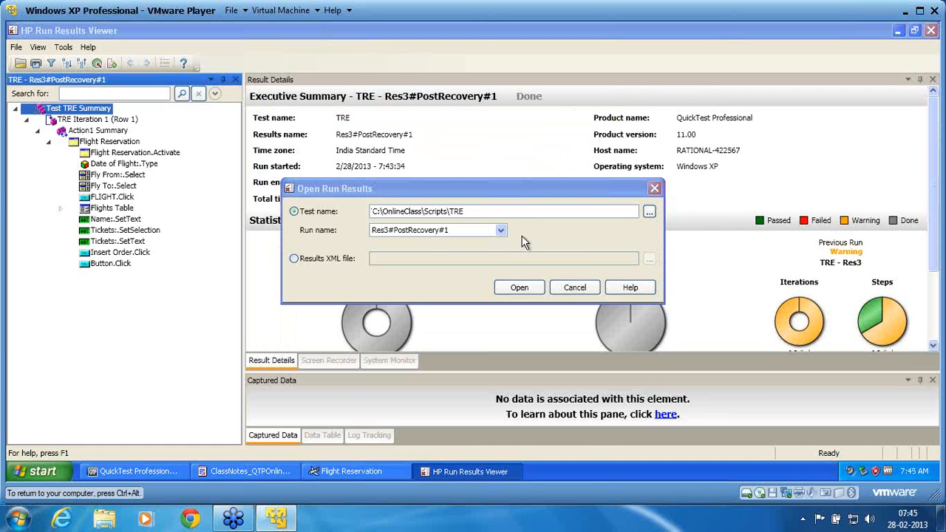
{"action": "left_click", "coordinate": [501, 231]}
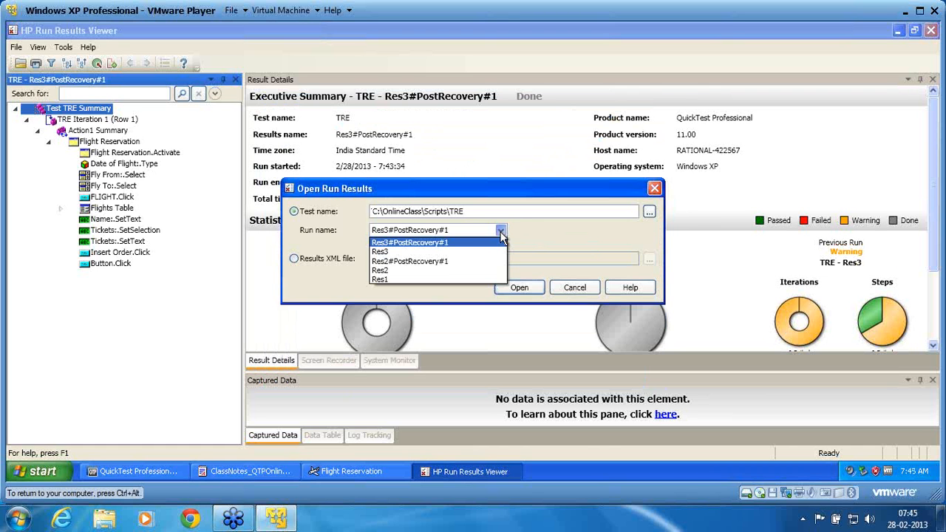
{"action": "left_click", "coordinate": [444, 252]}
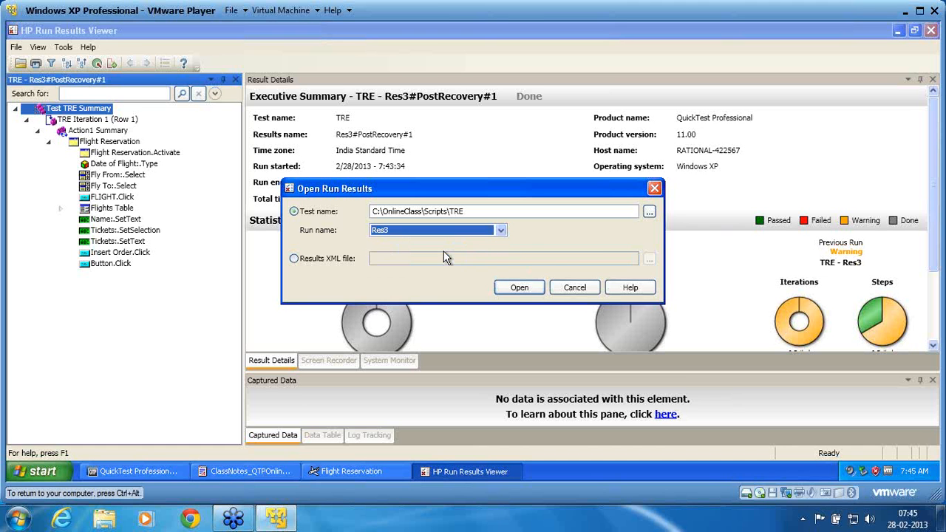
{"action": "left_click", "coordinate": [518, 288]}
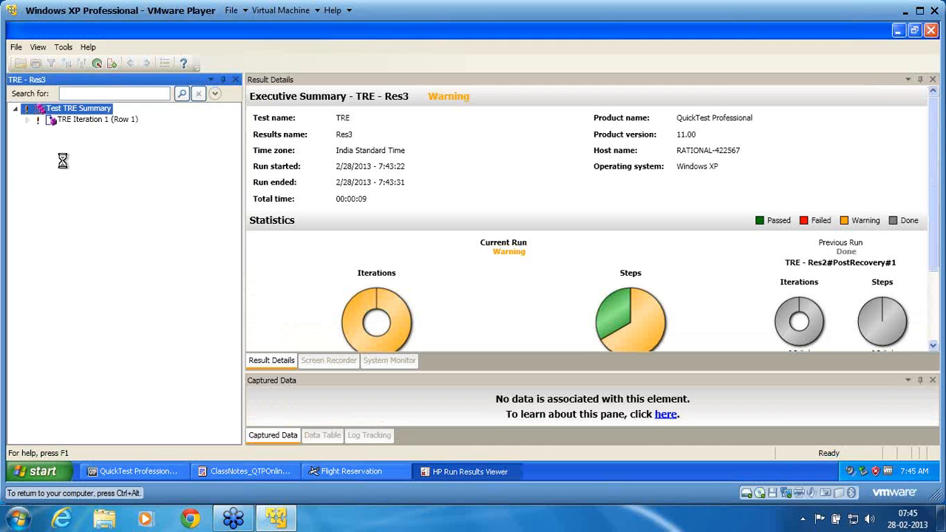
- Expand the Iteration 1 and Action1 nodes to view the Activate step and run error's object description
{"action": "left_click", "coordinate": [27, 119]}
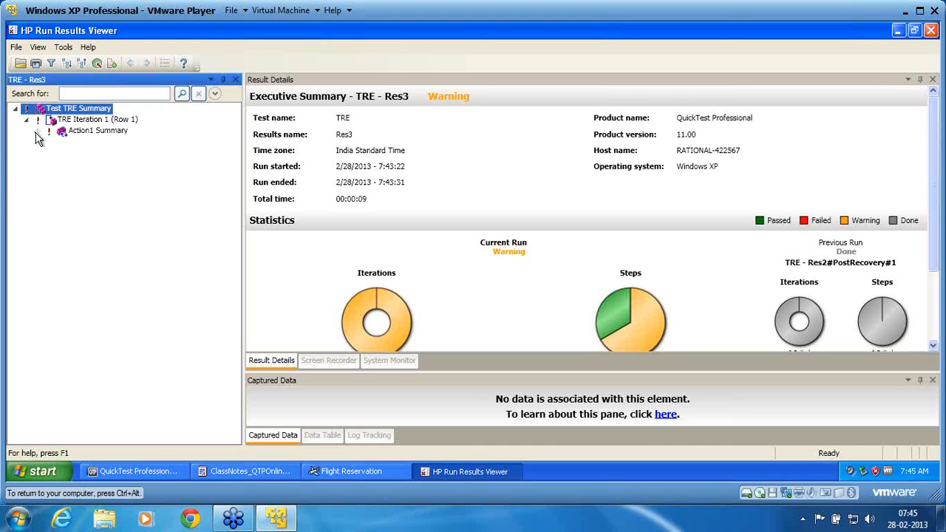
{"action": "left_click", "coordinate": [37, 131]}
{"action": "left_click", "coordinate": [49, 142]}
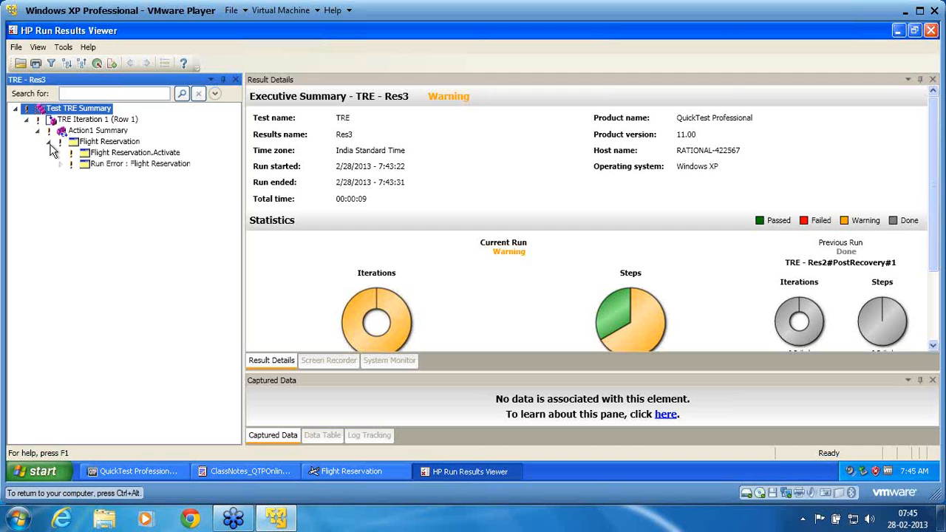
{"action": "left_click", "coordinate": [124, 155]}
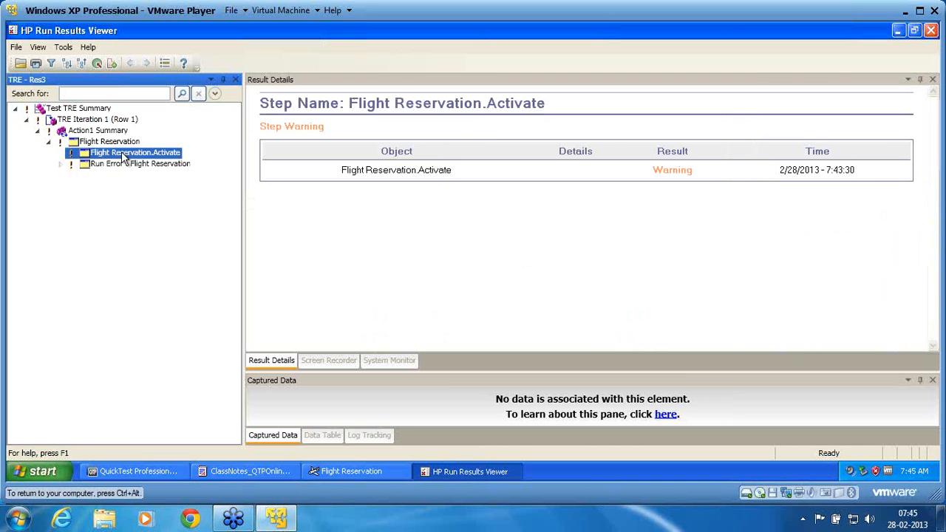
{"action": "left_click", "coordinate": [60, 164]}
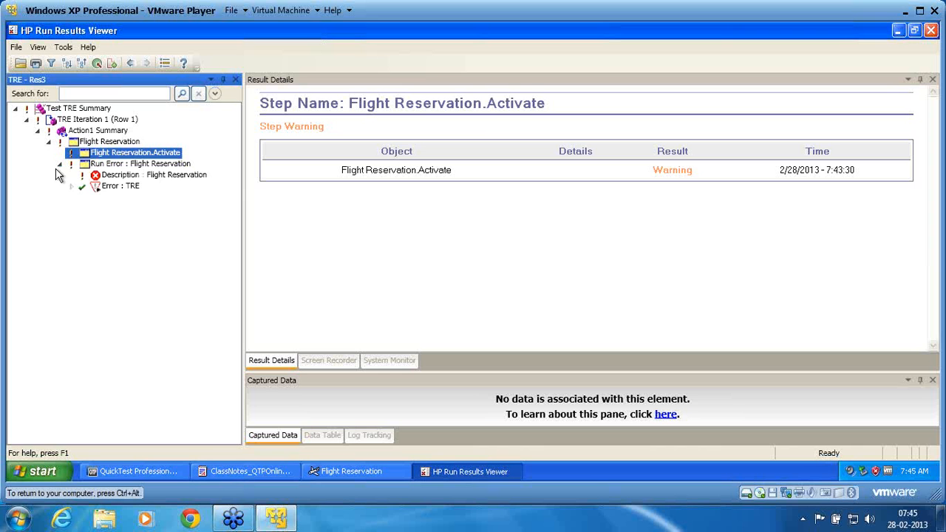
{"action": "left_click", "coordinate": [139, 176]}
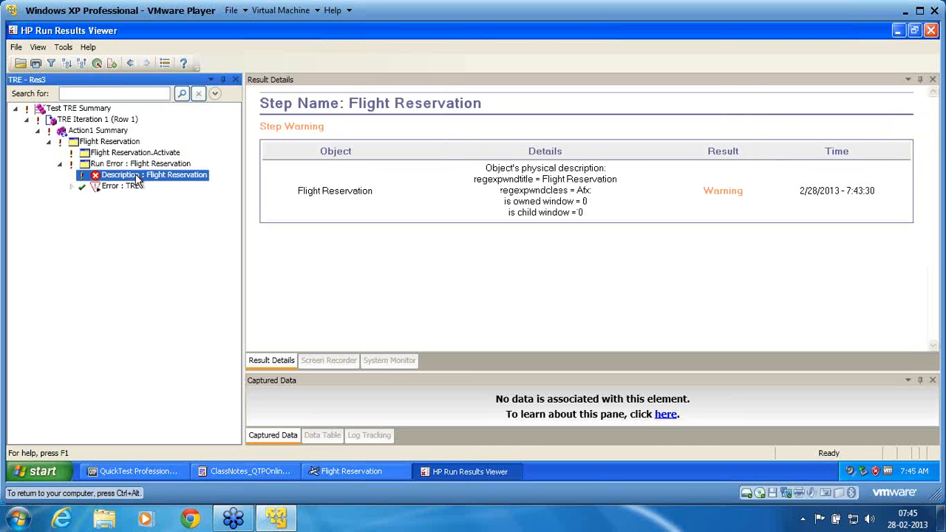
- View the TRE recovery entry, the RecoveryFunction2 call with its SystemUtil steps, and the Restart step
{"action": "left_click", "coordinate": [71, 187]}
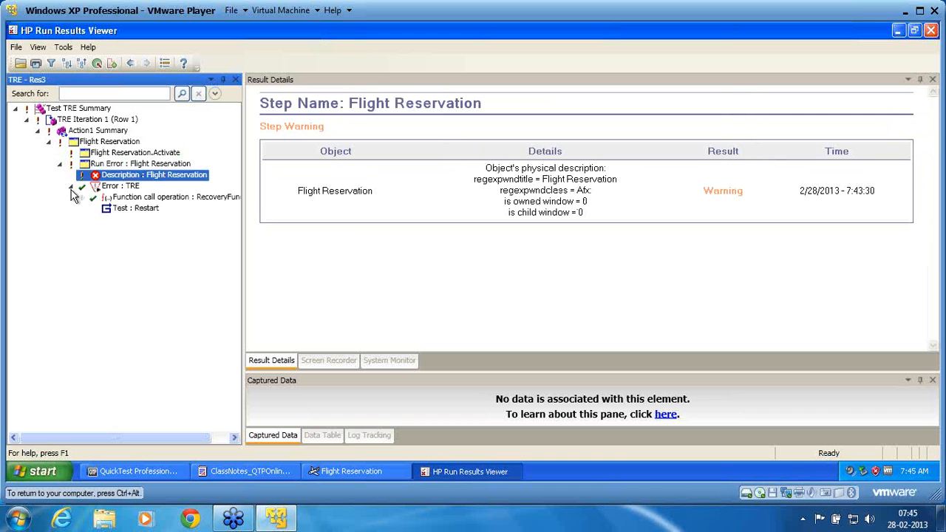
{"action": "left_click", "coordinate": [123, 186]}
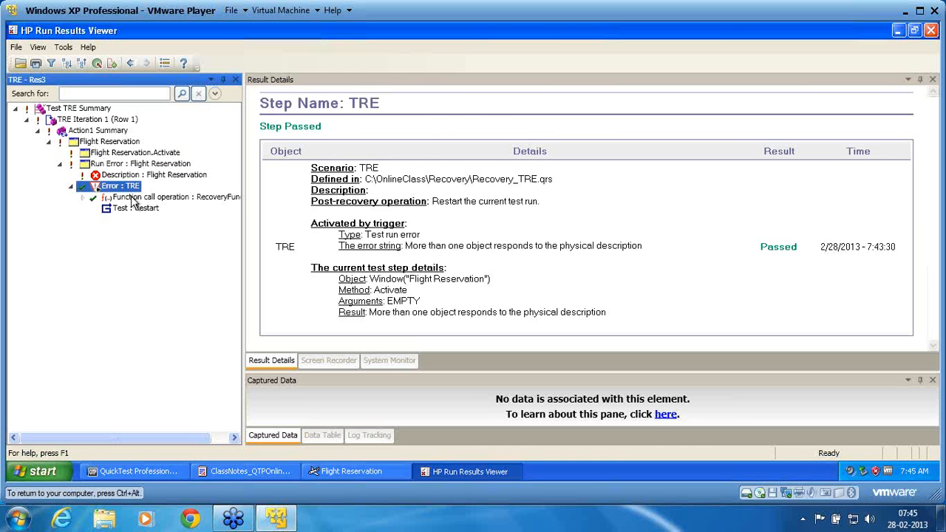
{"action": "left_click", "coordinate": [134, 198]}
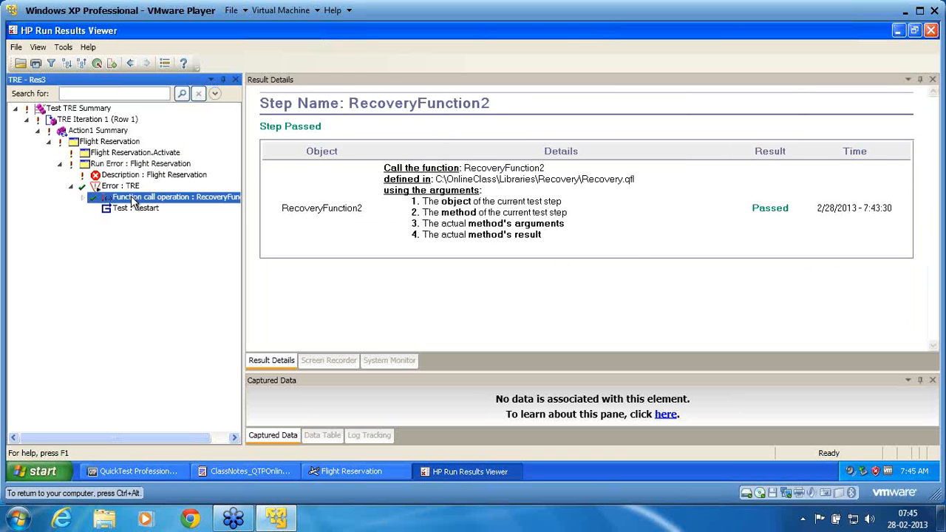
{"action": "left_click", "coordinate": [82, 199]}
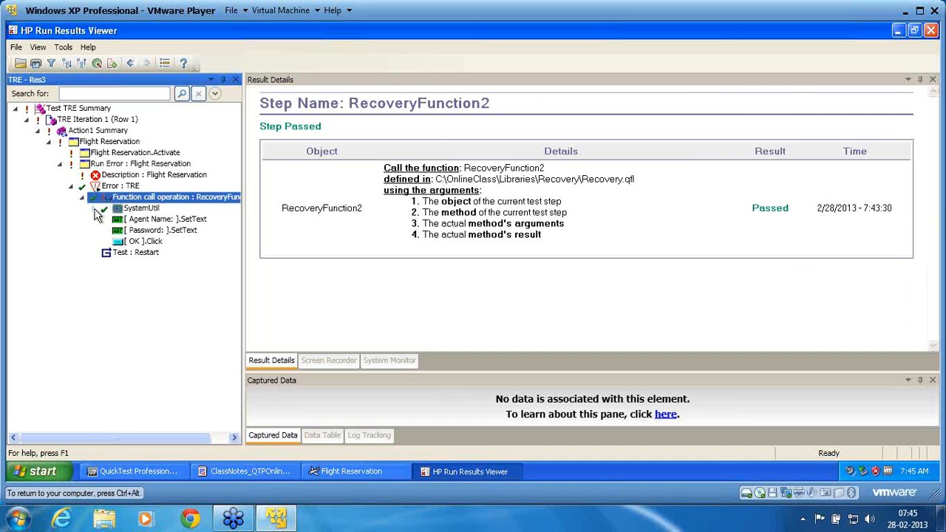
{"action": "left_click", "coordinate": [93, 210]}
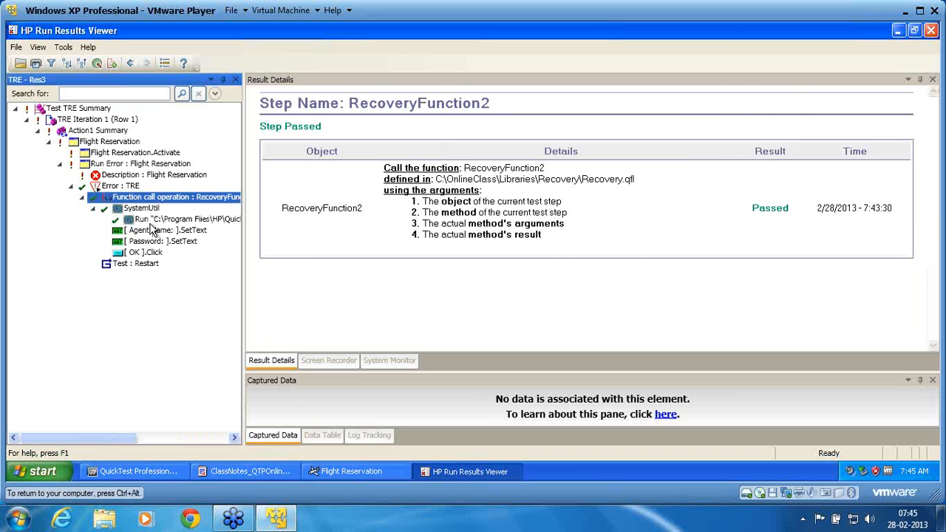
{"action": "left_click", "coordinate": [137, 265]}
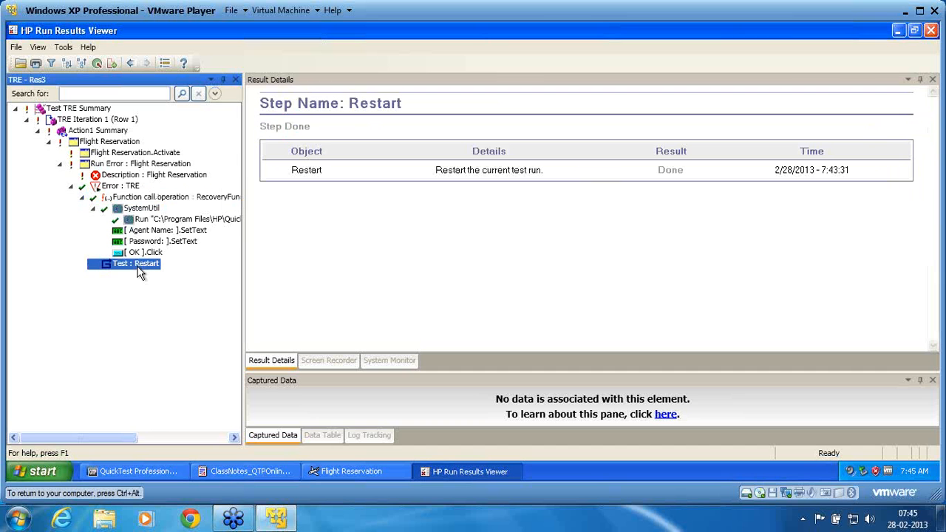